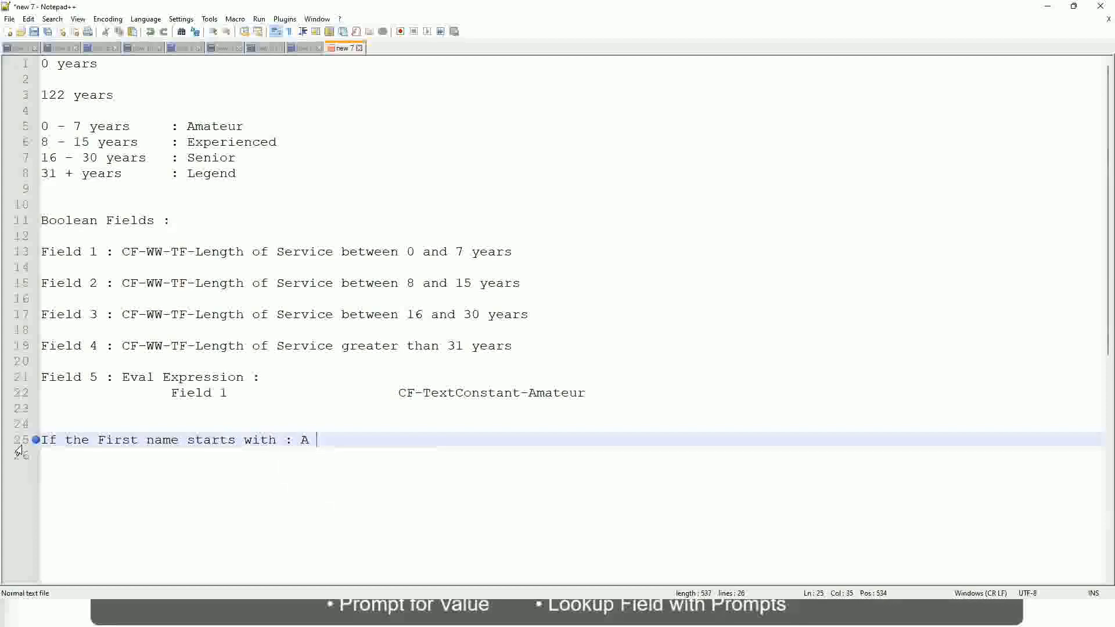
Step: Complete the first-name rule on line 25 with the range A - G and the label A Listers
{"action": "type", "text": "- G"}
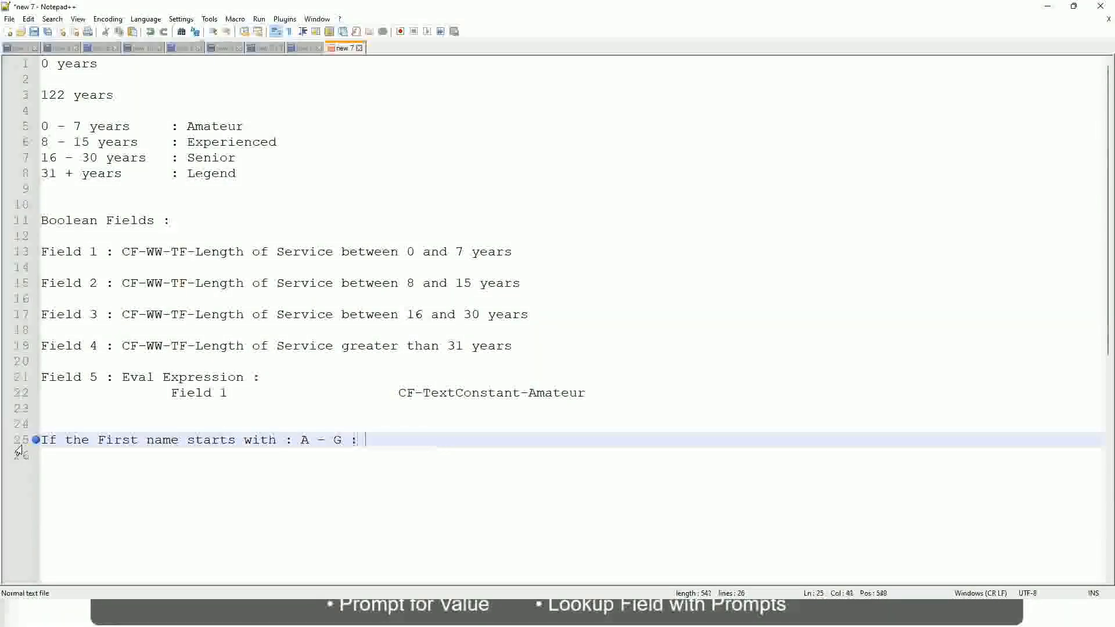
{"action": "type", "text": ":"}
{"action": "key", "text": "Tab"}
{"action": "type", "text": "A 11"}
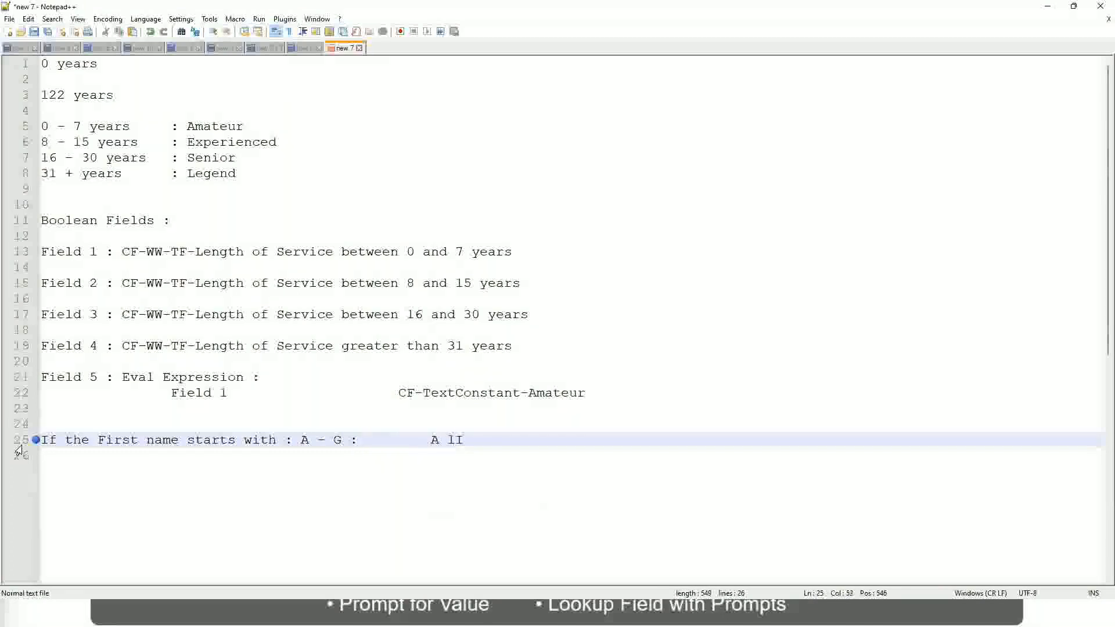
{"action": "key", "text": "BackSpace"}
{"action": "key", "text": "BackSpace"}
{"action": "key", "text": "BackSpace"}
{"action": "type", "text": "Listers"}
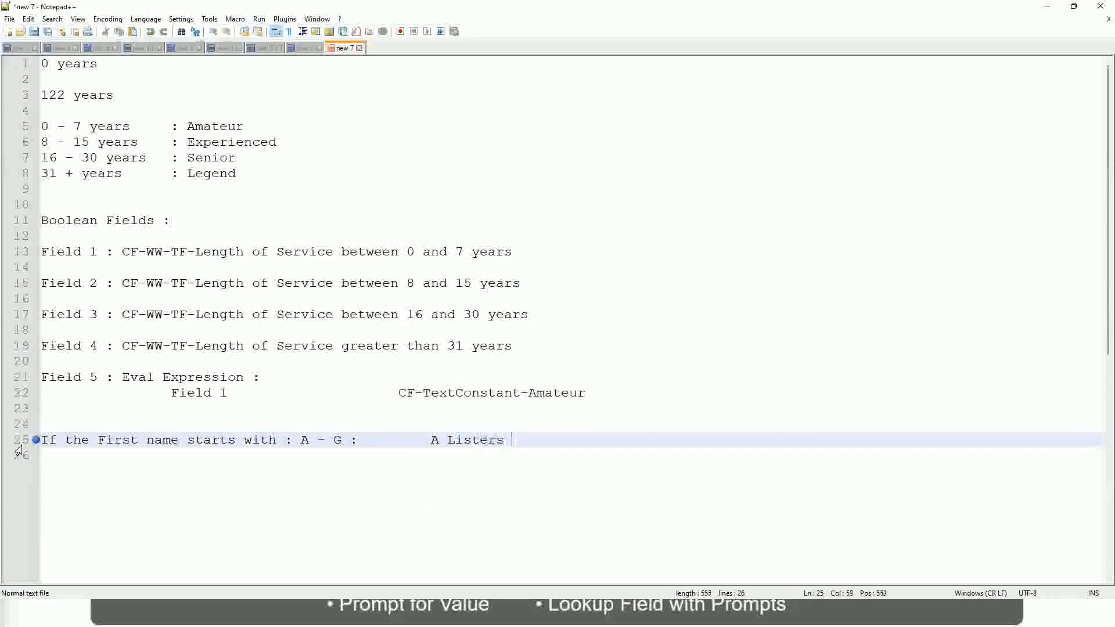
{"action": "key", "text": "BackSpace"}
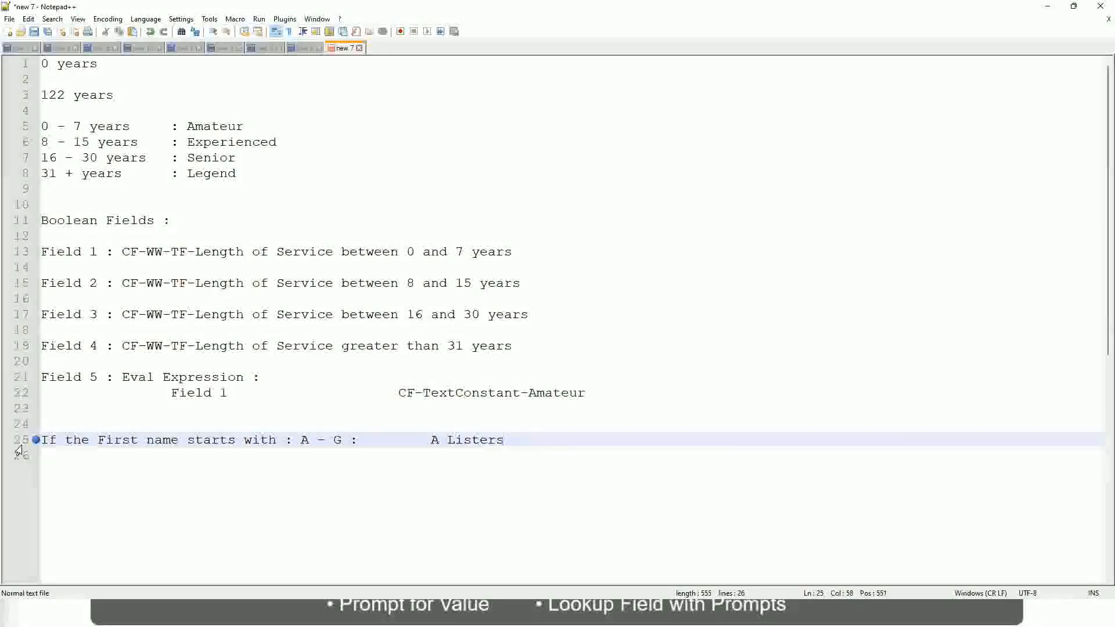
Step: Enclose the label A Listers on line 25 in double quotation marks
{"action": "key", "text": "ctrl+Left"}
{"action": "key", "text": "ctrl+Left"}
{"action": "type", "text": "\"\""}
{"action": "key", "text": "Left"}
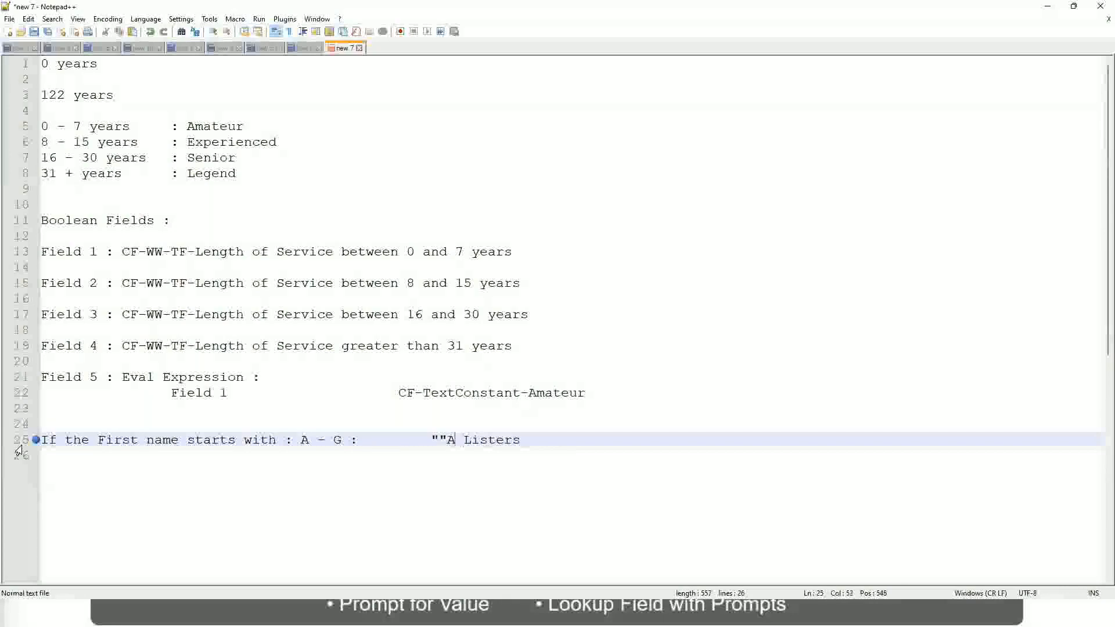
{"action": "key", "text": "BackSpace"}
{"action": "key", "text": "Right"}
{"action": "key", "text": "Right"}
{"action": "key", "text": "Right"}
{"action": "key", "text": "Right"}
{"action": "key", "text": "Right"}
{"action": "key", "text": "Right"}
{"action": "key", "text": "Right"}
{"action": "key", "text": "Right"}
{"action": "key", "text": "Right"}
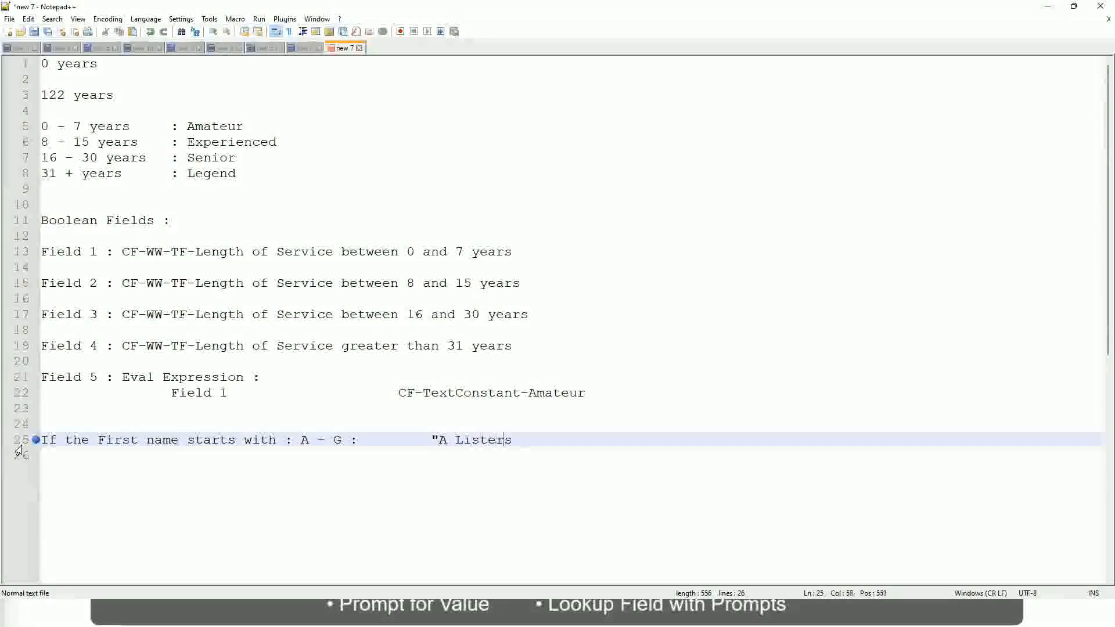
{"action": "key", "text": "Return"}
{"action": "type", "text": "\""}
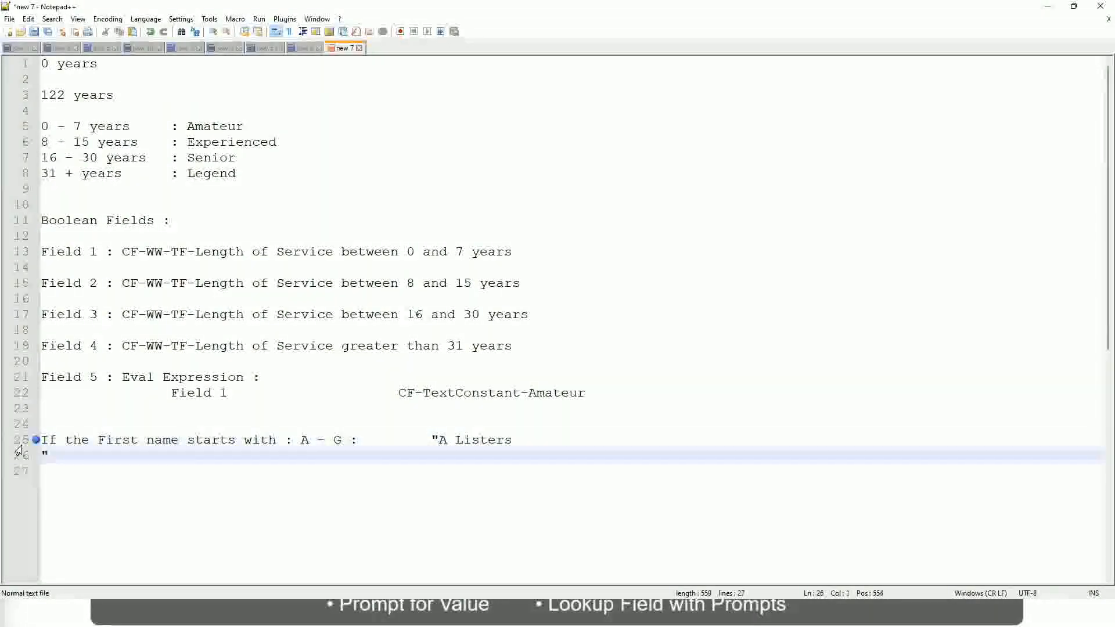
{"action": "key", "text": "Delete"}
{"action": "key", "text": "BackSpace"}
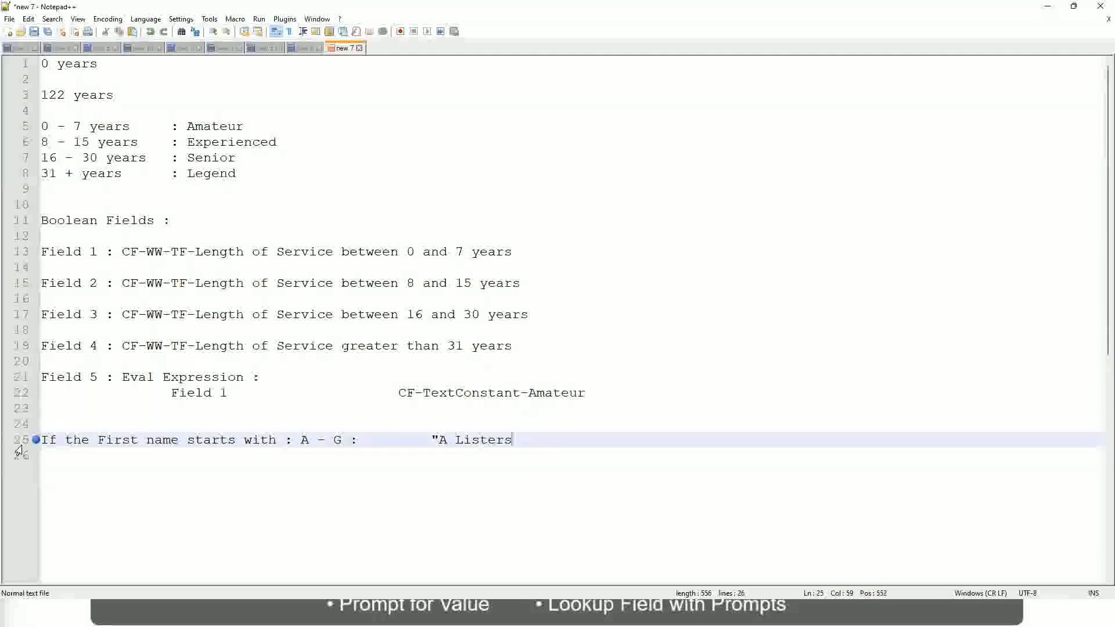
{"action": "type", "text": "\""}
{"action": "key", "text": "Delete"}
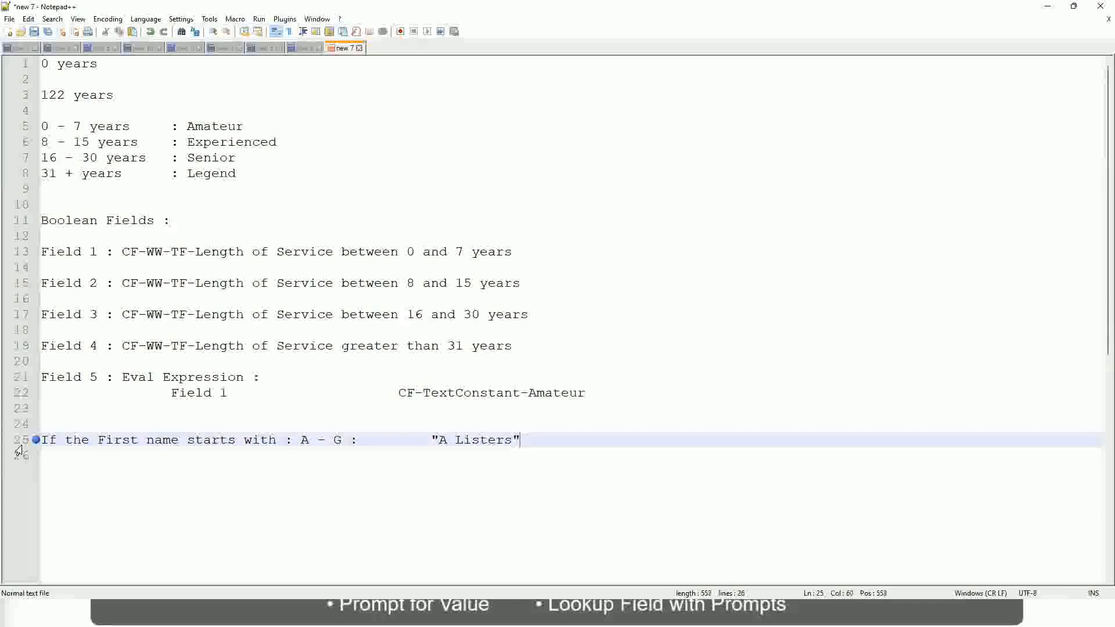
Step: Add a rule below for names starting with H - P, with a colon and the label "His Majesty" aligned under "A Listers"
{"action": "key", "text": "Return"}
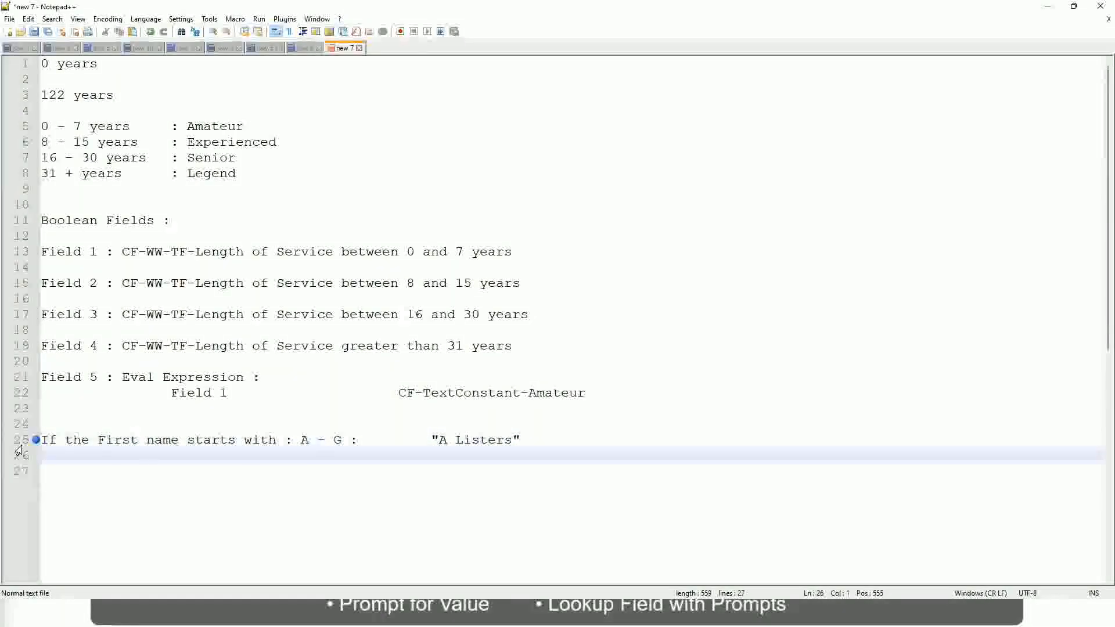
{"action": "type", "text": "H -"}
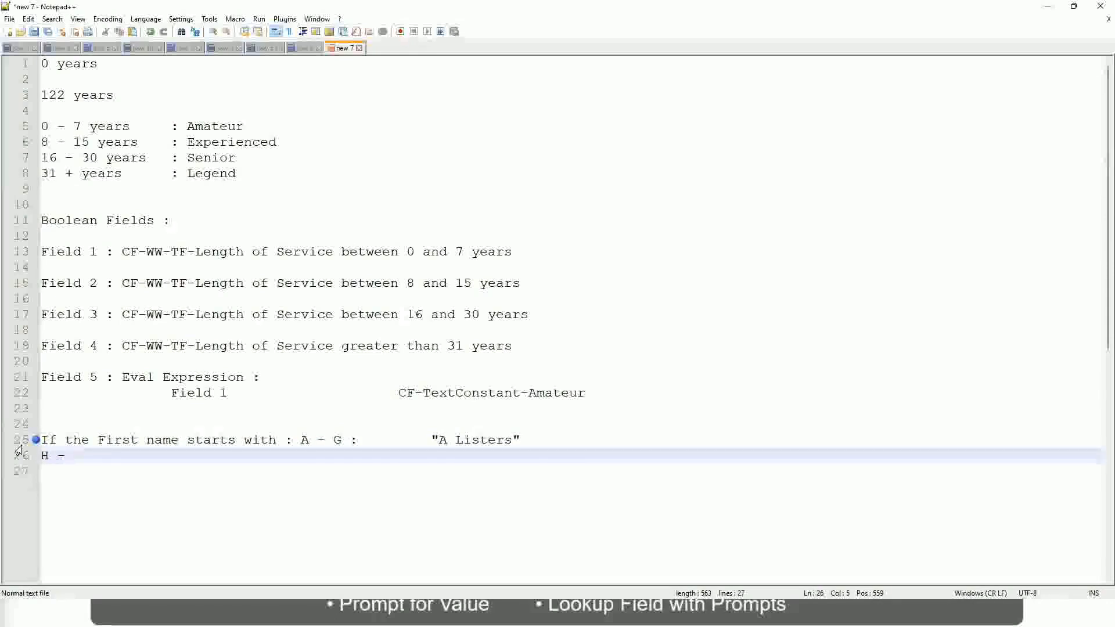
{"action": "type", "text": "P"}
{"action": "key", "text": "Tab"}
{"action": "key", "text": "Tab"}
{"action": "key", "text": "Tab"}
{"action": "key", "text": "Tab"}
{"action": "key", "text": "Tab"}
{"action": "key", "text": "Tab"}
{"action": "key", "text": "Tab"}
{"action": "key", "text": "Tab"}
{"action": "key", "text": "Tab"}
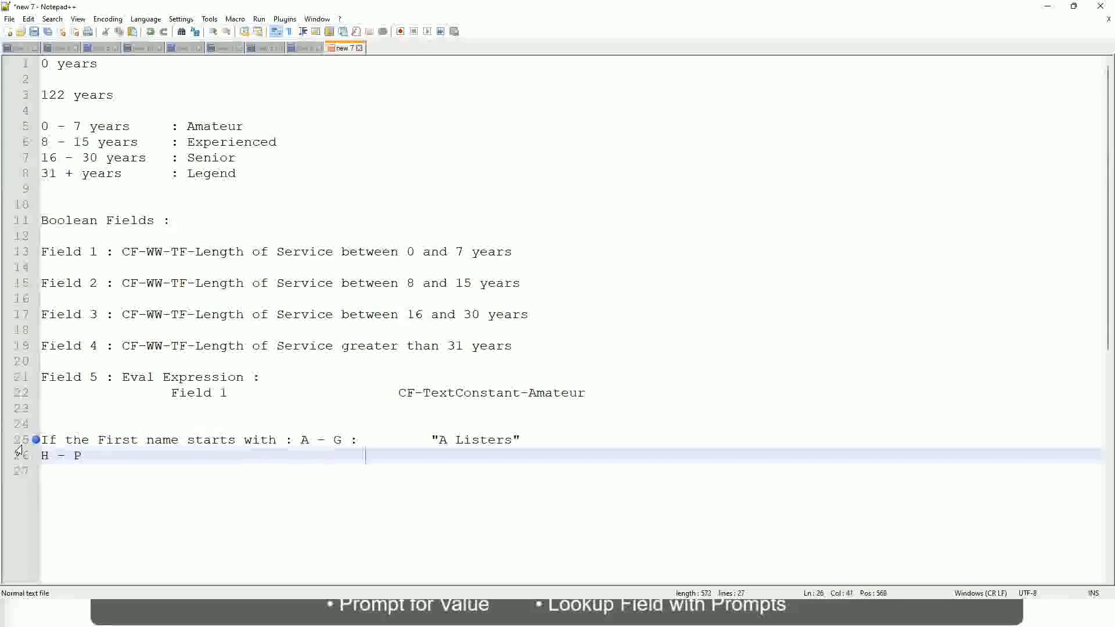
{"action": "type", "text": ":"}
{"action": "key", "text": "Tab"}
{"action": "key", "text": "Tab"}
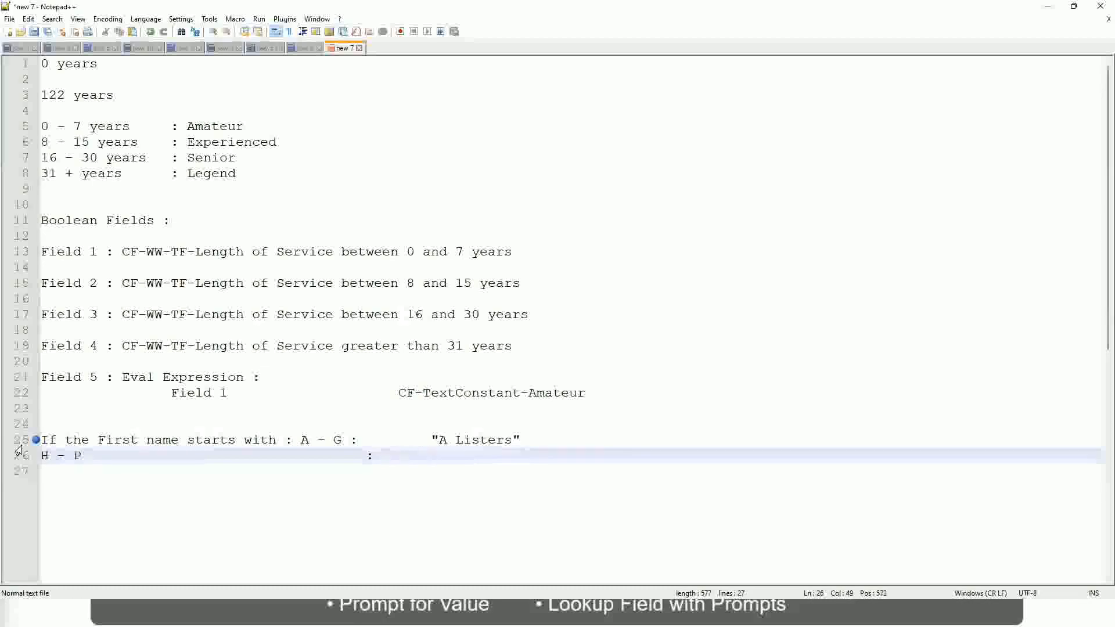
{"action": "type", "text": "\"His Ma"}
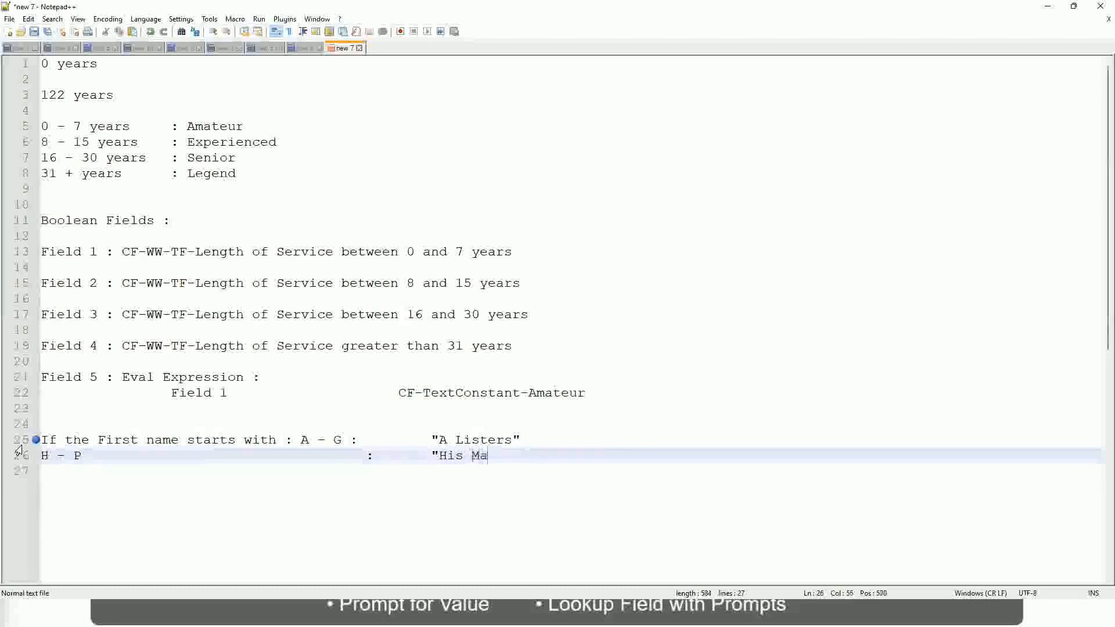
{"action": "type", "text": "jesty"}
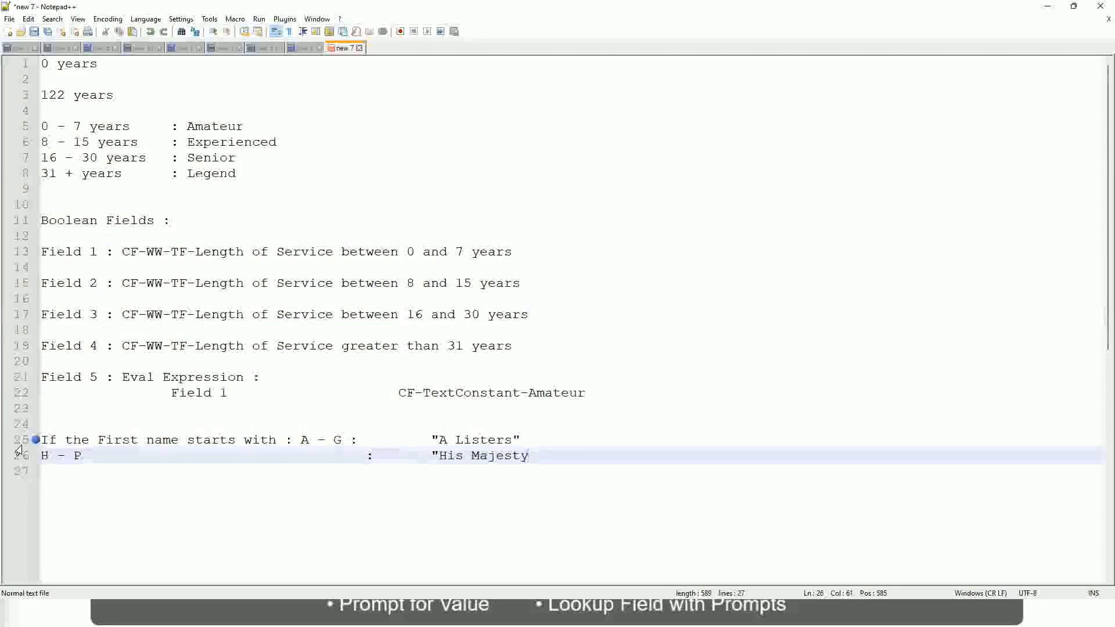
{"action": "type", "text": "\""}
{"action": "key", "text": "Return"}
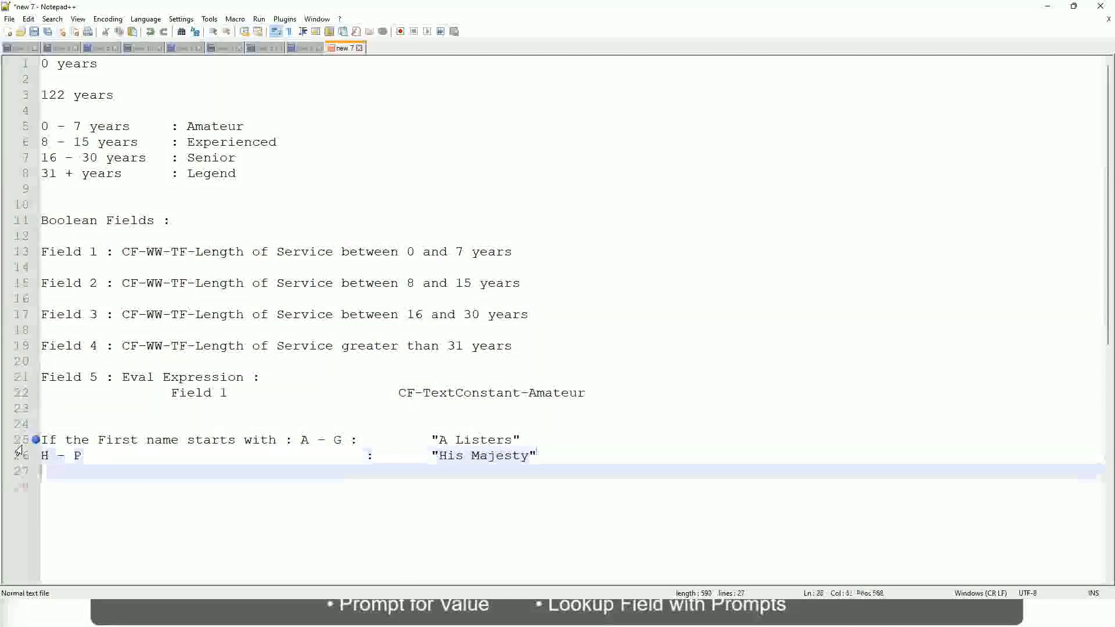
Step: Write a third rule on line 27 for L - Z, with a colon and the label "Lords" aligned with the labels above
{"action": "type", "text": "L"}
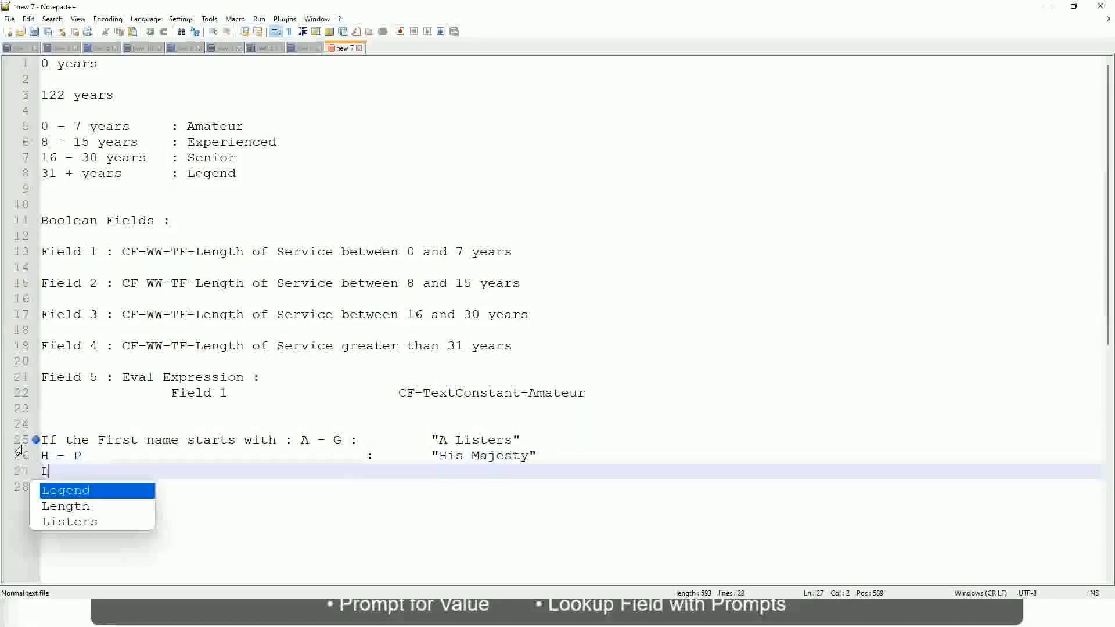
{"action": "type", "text": " - Z"}
{"action": "key", "text": "Tab"}
{"action": "key", "text": "Tab"}
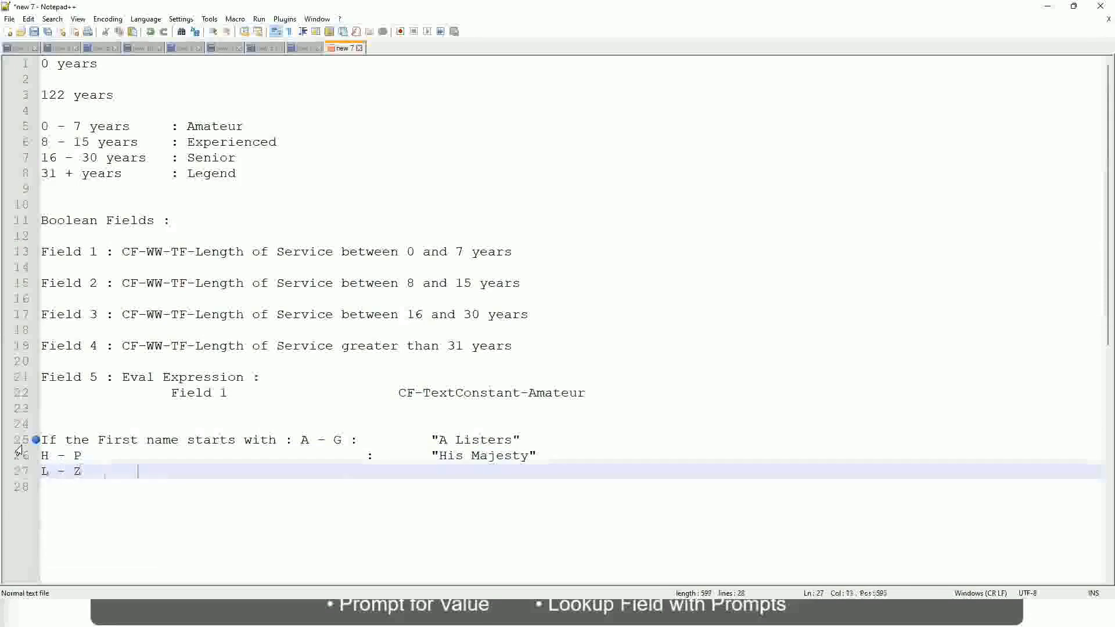
{"action": "key", "text": "Tab"}
{"action": "key", "text": "Tab"}
{"action": "key", "text": "Tab"}
{"action": "key", "text": "Tab"}
{"action": "key", "text": "Tab"}
{"action": "key", "text": "Tab"}
{"action": "type", "text": ":       \"Lords"}
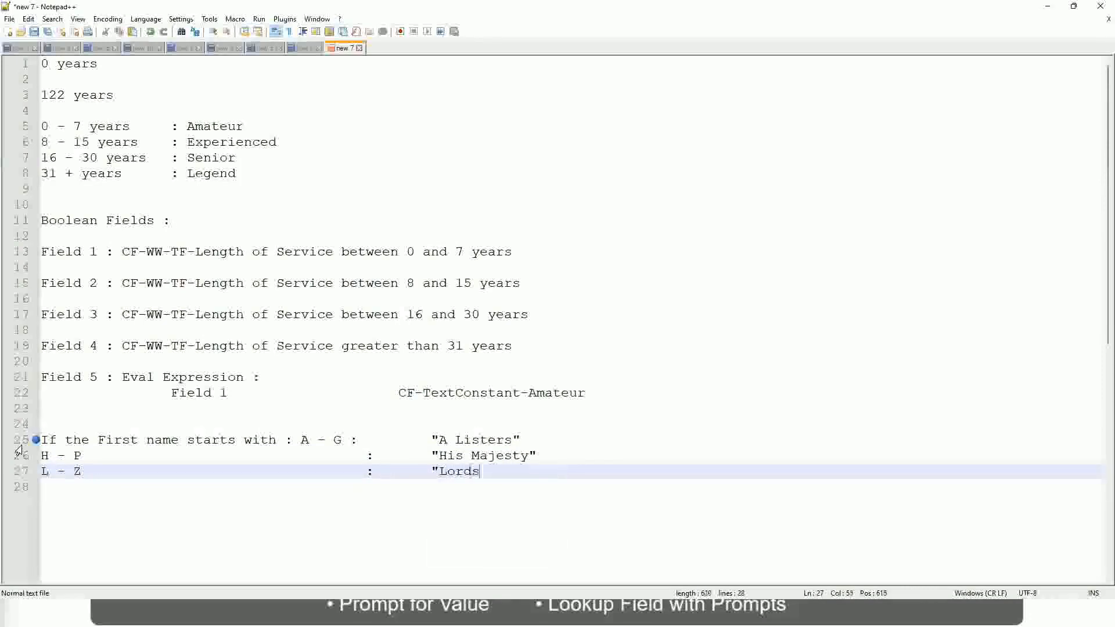
{"action": "type", "text": "\"\""}
{"action": "key", "text": "BackSpace"}
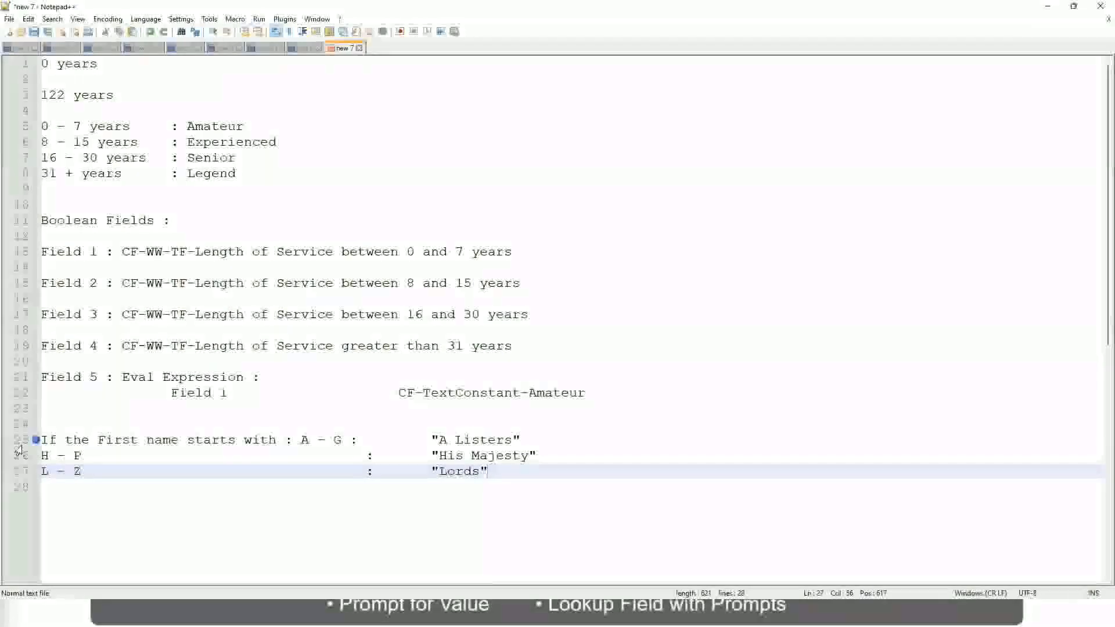
Step: Replace the three first-name rule lines with a single new line starting with the word If
{"action": "left_click", "coordinate": [497, 471]}
{"action": "left_click_drag", "start_coordinate": [484, 471], "coordinate": [533, 440]}
{"action": "left_click", "coordinate": [458, 440]}
{"action": "left_click", "coordinate": [503, 457]}
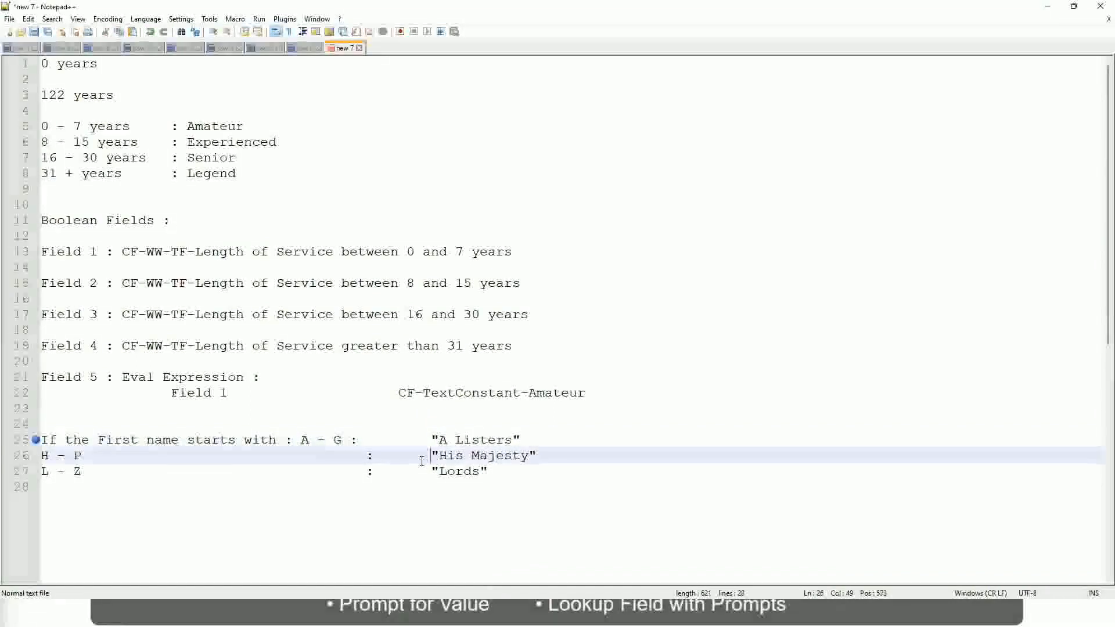
{"action": "left_click_drag", "start_coordinate": [506, 476], "coordinate": [38, 440]}
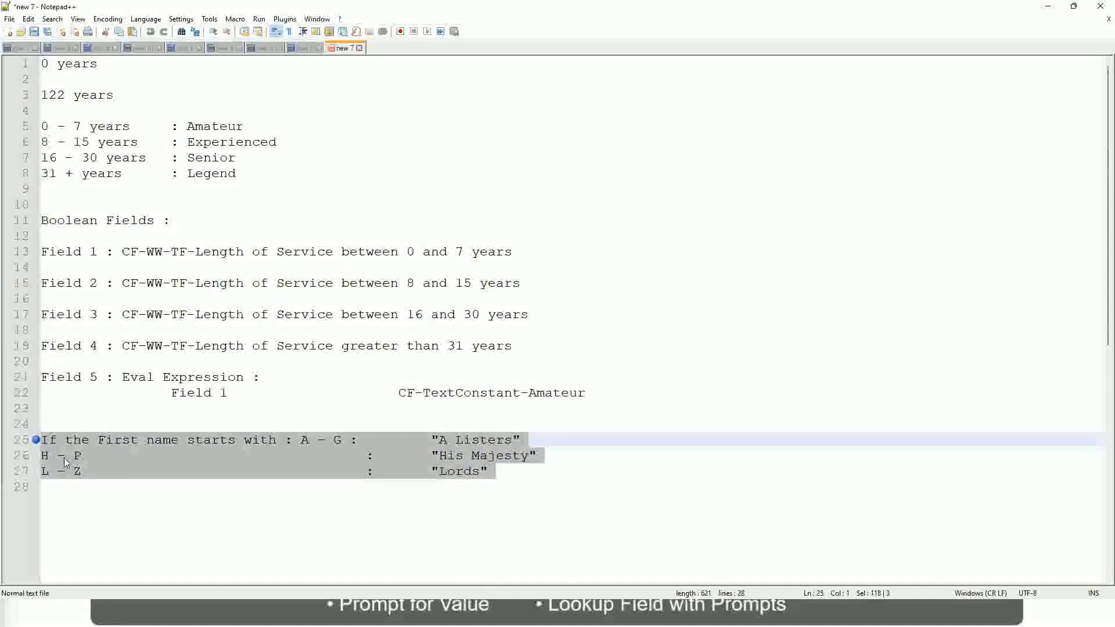
{"action": "type", "text": "If "}
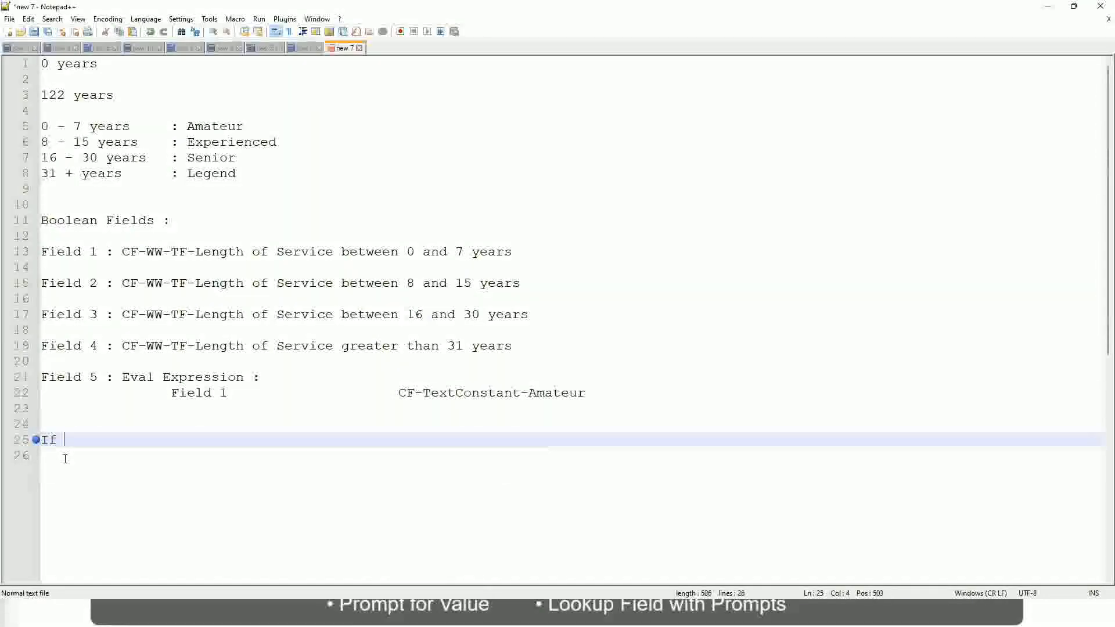
{"action": "type", "text": "Prior E"}
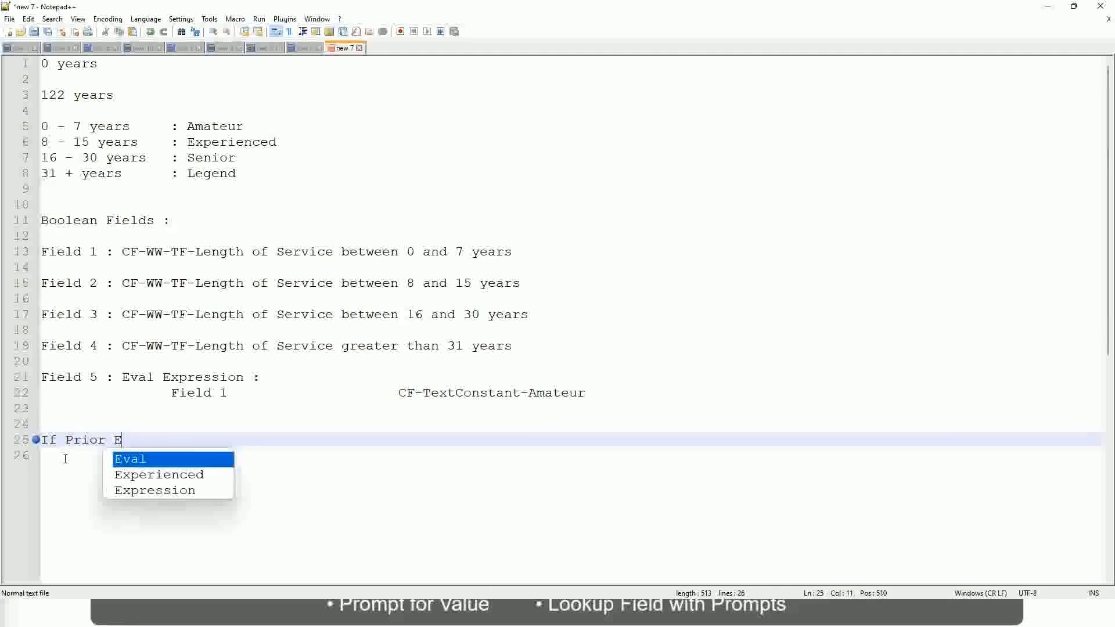
{"action": "type", "text": "xperience"}
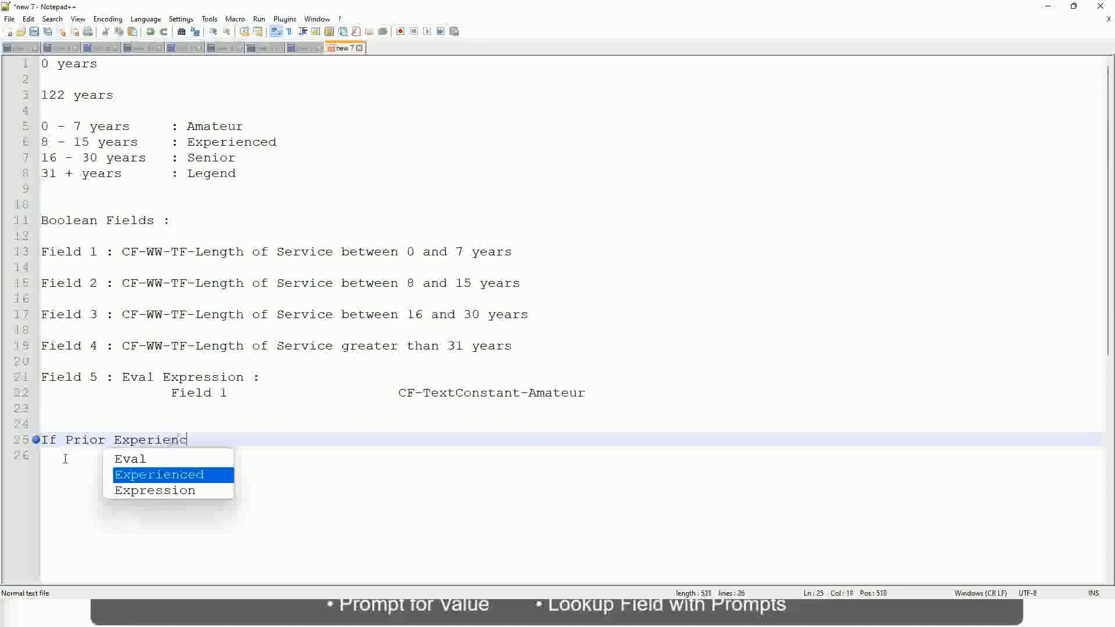
{"action": "key", "text": "BackSpace"}
{"action": "key", "text": "BackSpace"}
{"action": "key", "text": "BackSpace"}
{"action": "key", "text": "BackSpace"}
{"action": "key", "text": "BackSpace"}
{"action": "key", "text": "BackSpace"}
{"action": "key", "text": "BackSpace"}
{"action": "key", "text": "BackSpace"}
{"action": "key", "text": "BackSpace"}
{"action": "key", "text": "BackSpace"}
{"action": "key", "text": "BackSpace"}
{"action": "key", "text": "BackSpace"}
{"action": "key", "text": "BackSpace"}
{"action": "key", "text": "BackSpace"}
{"action": "key", "text": "BackSpace"}
{"action": "key", "text": "BackSpace"}
{"action": "key", "text": "BackSpace"}
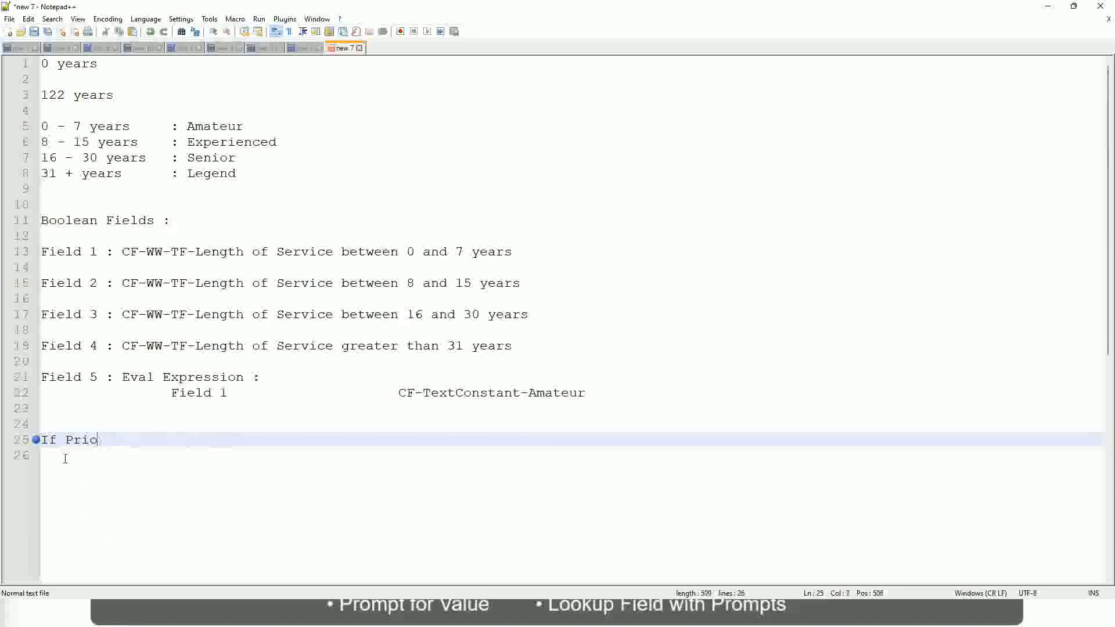
{"action": "type", "text": "Job "}
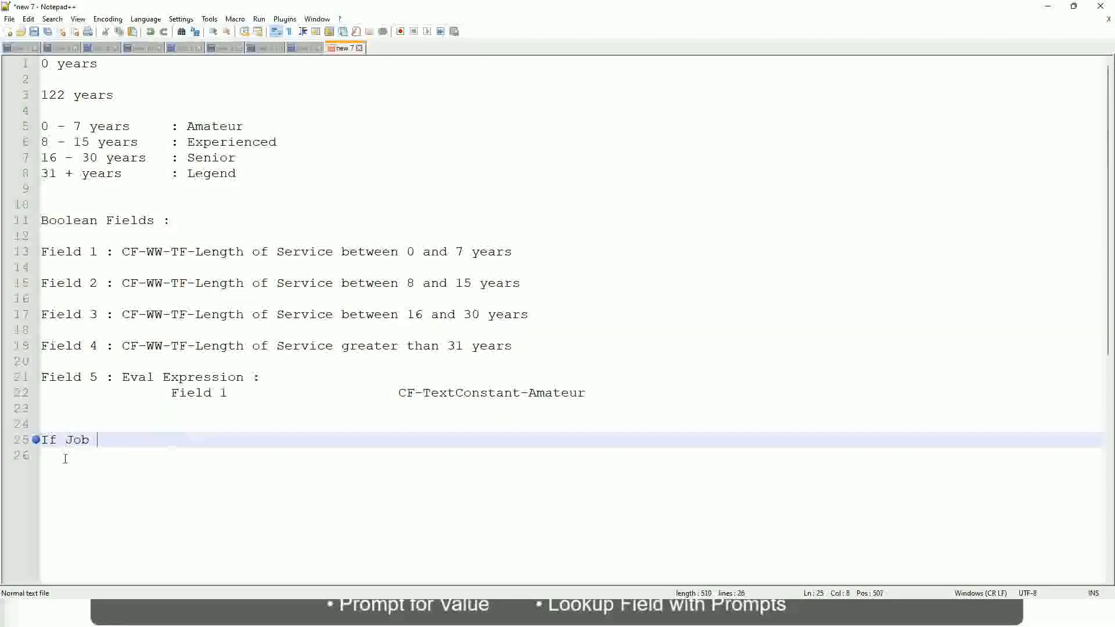
{"action": "type", "text": "Profile is "}
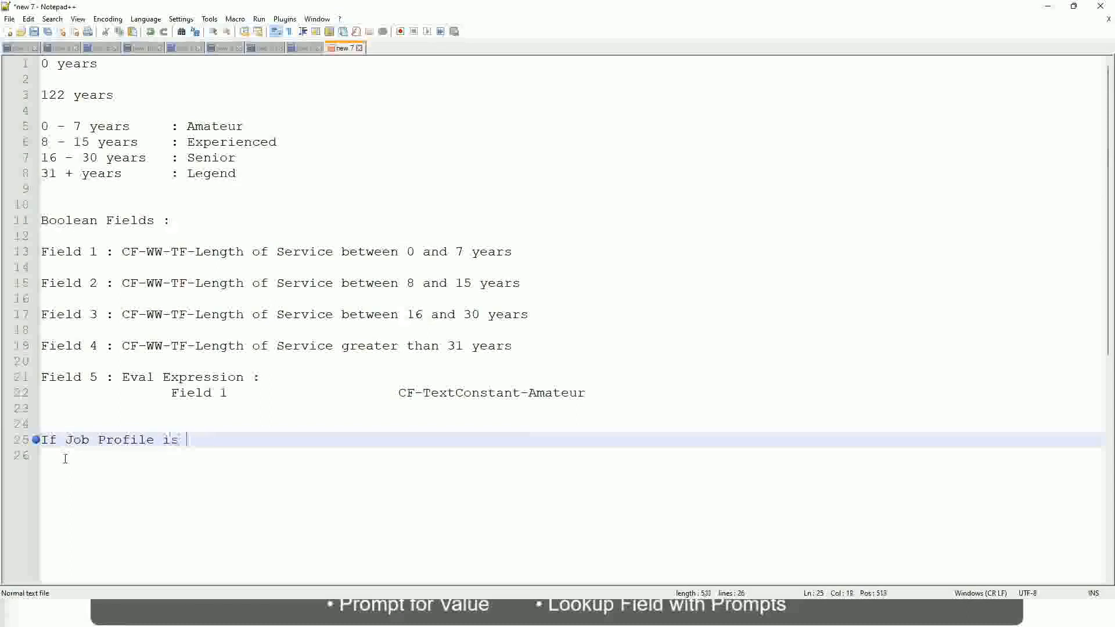
{"action": "type", "text": ": Mana"}
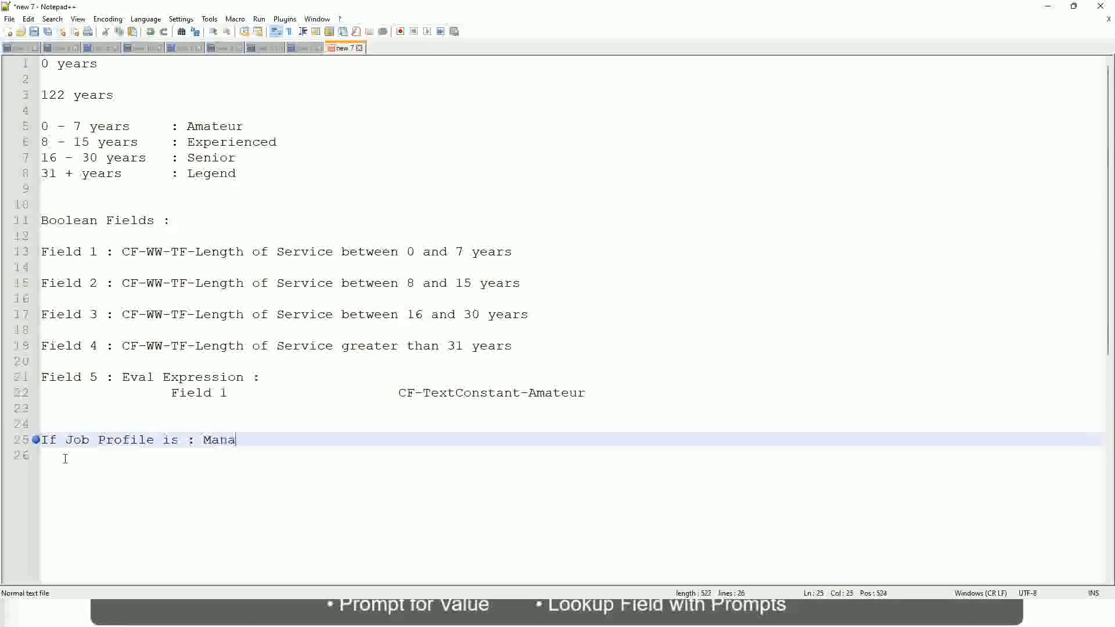
{"action": "type", "text": "ger"}
{"action": "key", "text": "BackSpace"}
{"action": "key", "text": "BackSpace"}
{"action": "key", "text": "BackSpace"}
{"action": "key", "text": "BackSpace"}
{"action": "key", "text": "BackSpace"}
{"action": "key", "text": "BackSpace"}
{"action": "key", "text": "BackSpace"}
{"action": "key", "text": "BackSpace"}
{"action": "key", "text": "BackSpace"}
{"action": "key", "text": "BackSpace"}
{"action": "key", "text": "BackSpace"}
{"action": "key", "text": "BackSpace"}
{"action": "key", "text": "BackSpace"}
{"action": "key", "text": "BackSpace"}
{"action": "key", "text": "BackSpace"}
{"action": "key", "text": "BackSpace"}
{"action": "key", "text": "BackSpace"}
{"action": "key", "text": "BackSpace"}
{"action": "key", "text": "BackSpace"}
{"action": "key", "text": "BackSpace"}
{"action": "key", "text": "BackSpace"}
Step: Complete the condition on line 25 so it reads "If Management Level is Manager or Above"
{"action": "type", "text": "Manage"}
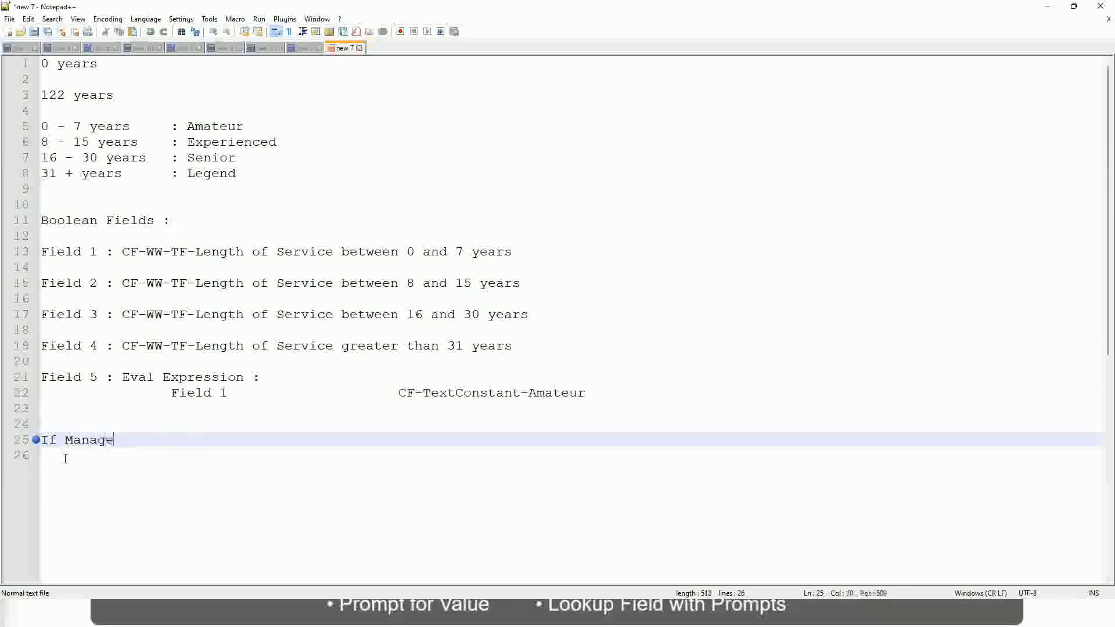
{"action": "type", "text": "ment Level "}
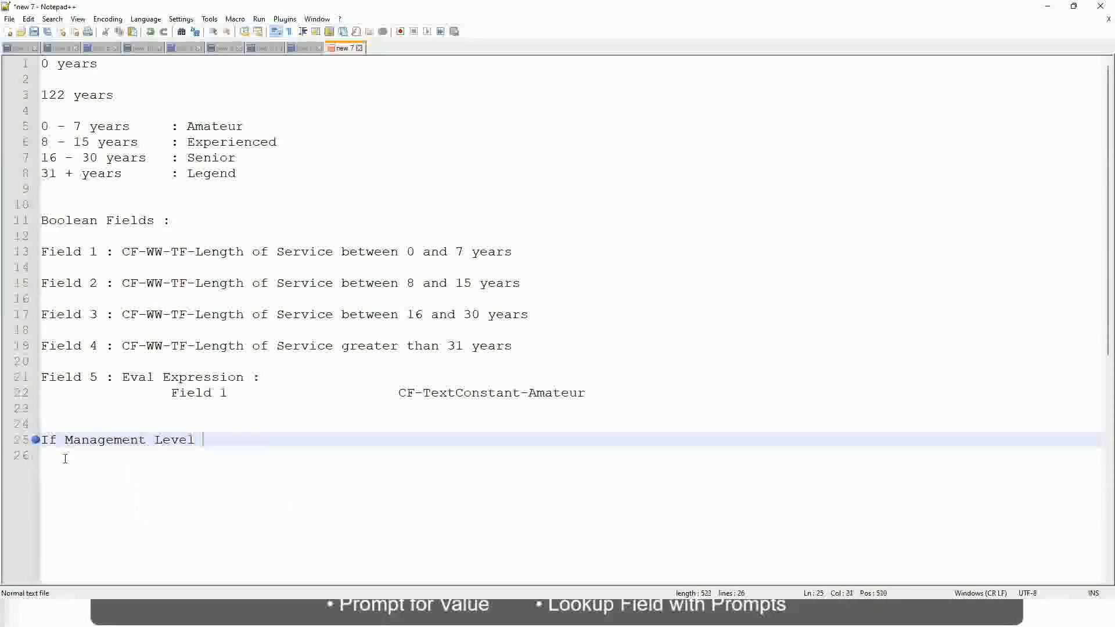
{"action": "type", "text": "is Manager "}
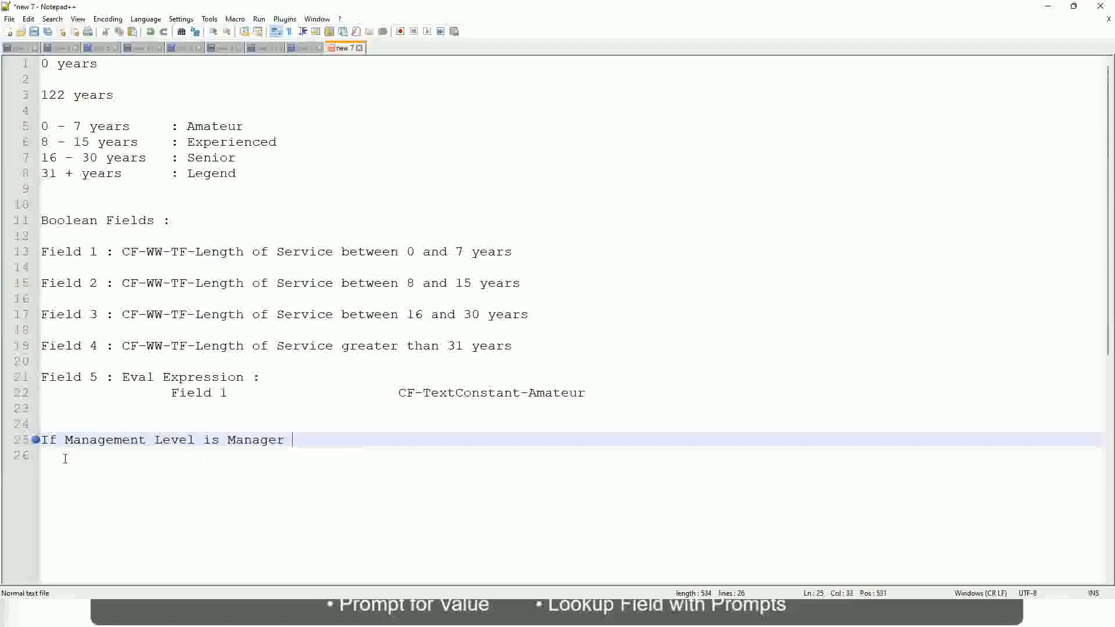
{"action": "type", "text": "or Above"}
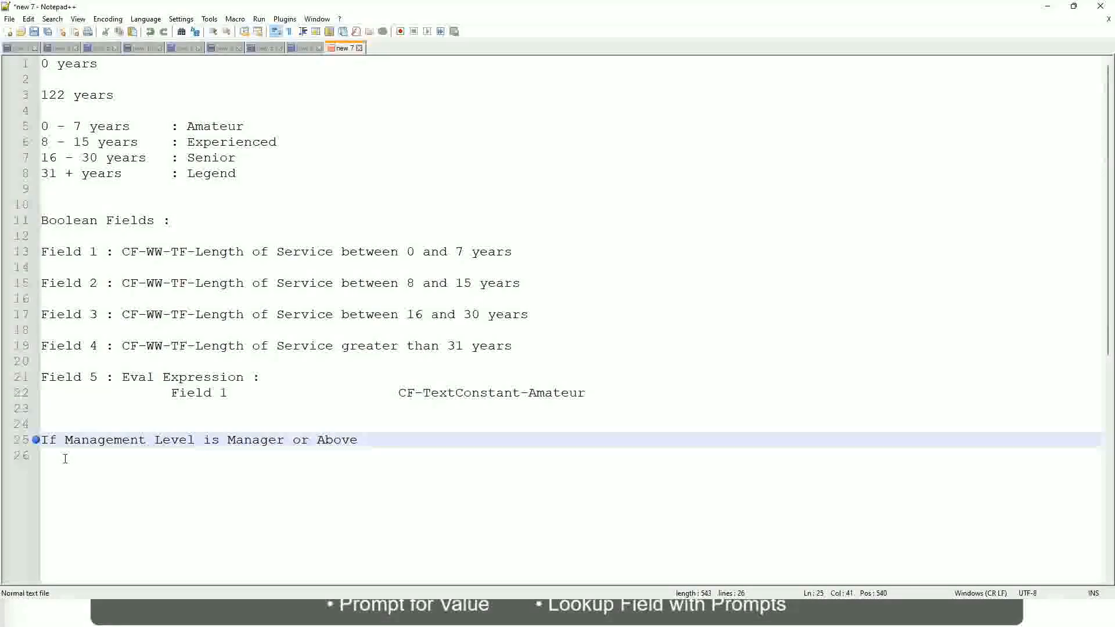
Step: Add the outcome "Proposed Allowance Plan : Car Allowance" on line 25, set well apart from the condition with tab spacing
{"action": "key", "text": "Tab"}
{"action": "key", "text": "Tab"}
{"action": "key", "text": "Tab"}
{"action": "key", "text": "Tab"}
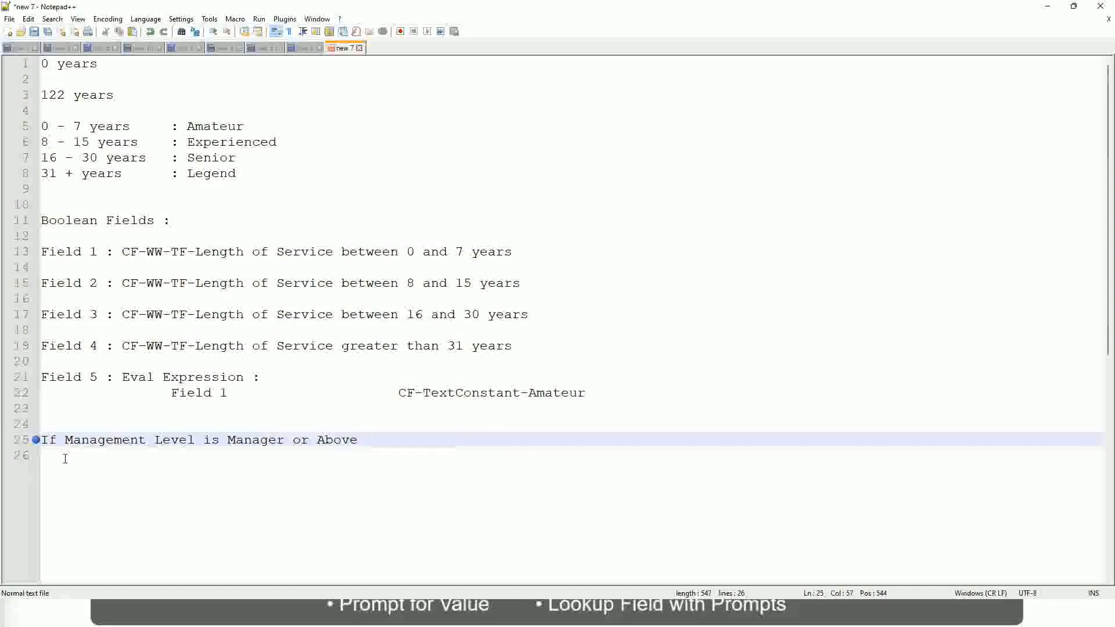
{"action": "key", "text": "Tab"}
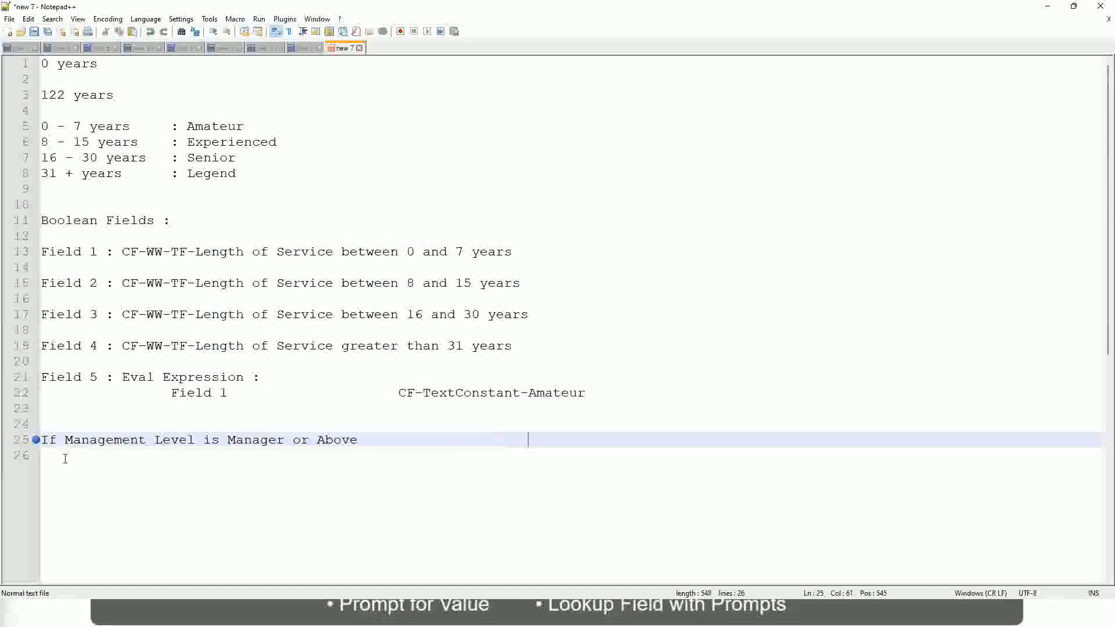
{"action": "type", "text": "Proposed"}
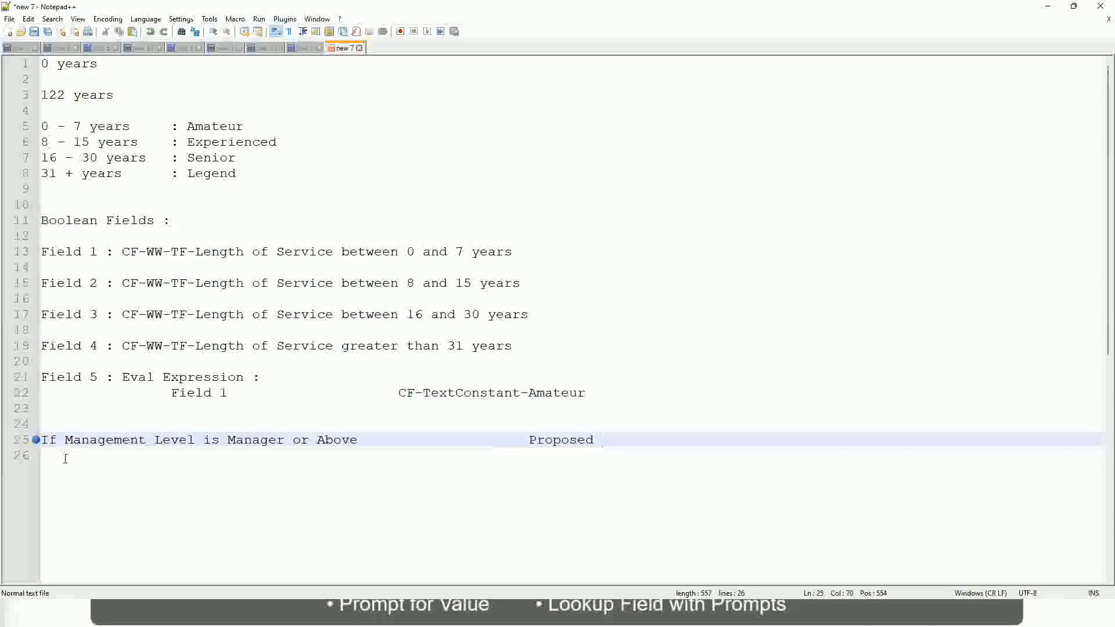
{"action": "type", "text": "Allowance Plan"}
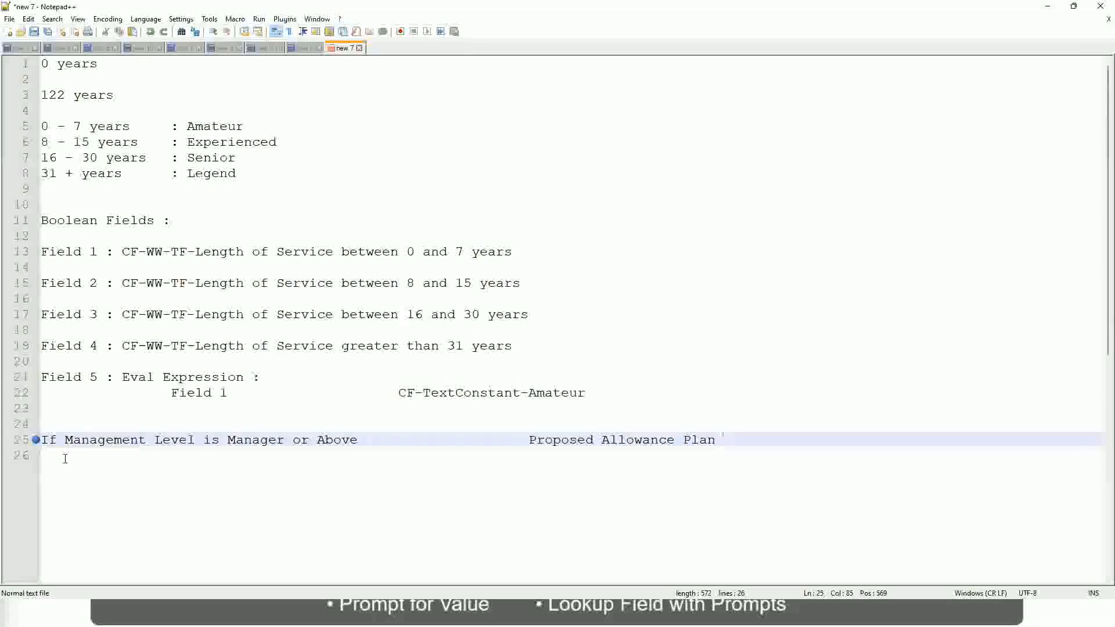
{"action": "type", "text": ": "}
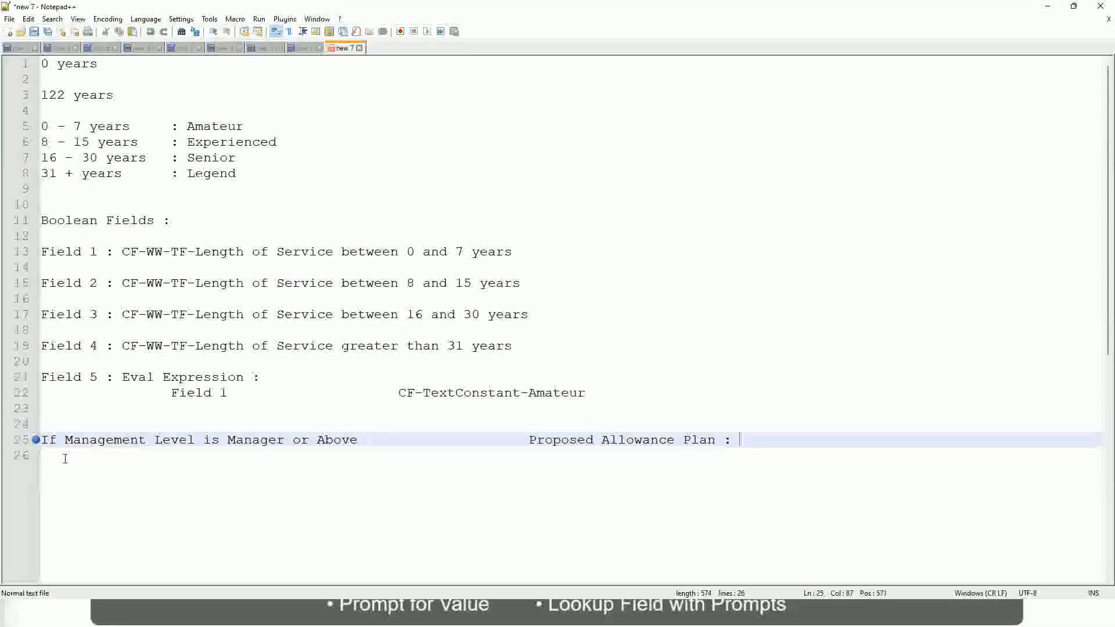
{"action": "type", "text": "Car Allowance"}
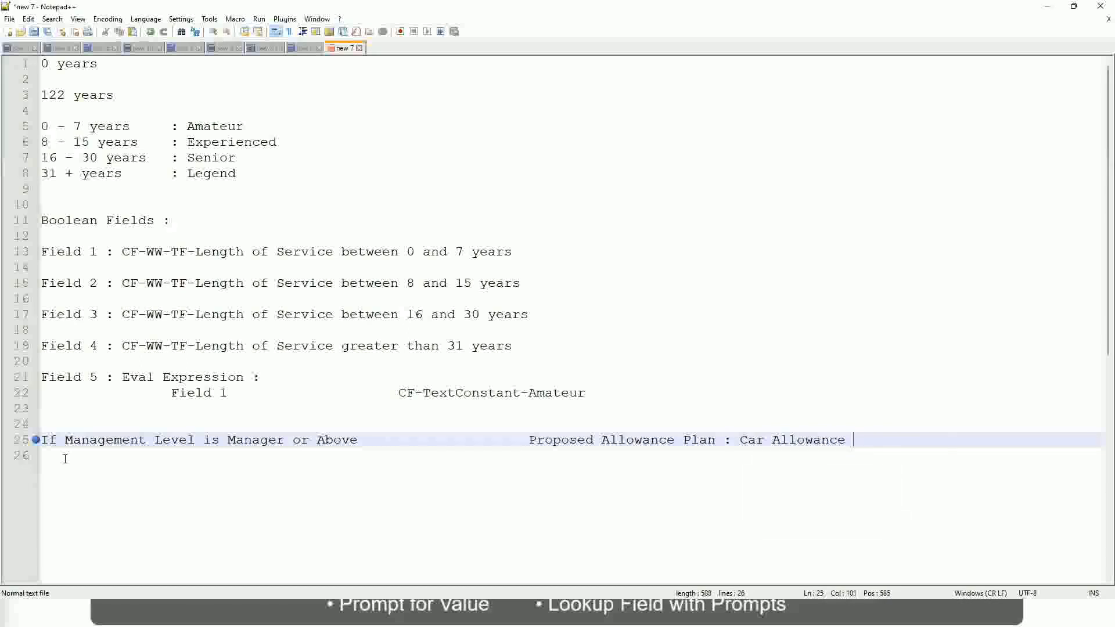
Step: Start a second rule on line 26 with "If Management Level is" and remove "or Above" from the Manager rule
{"action": "key", "text": "Return"}
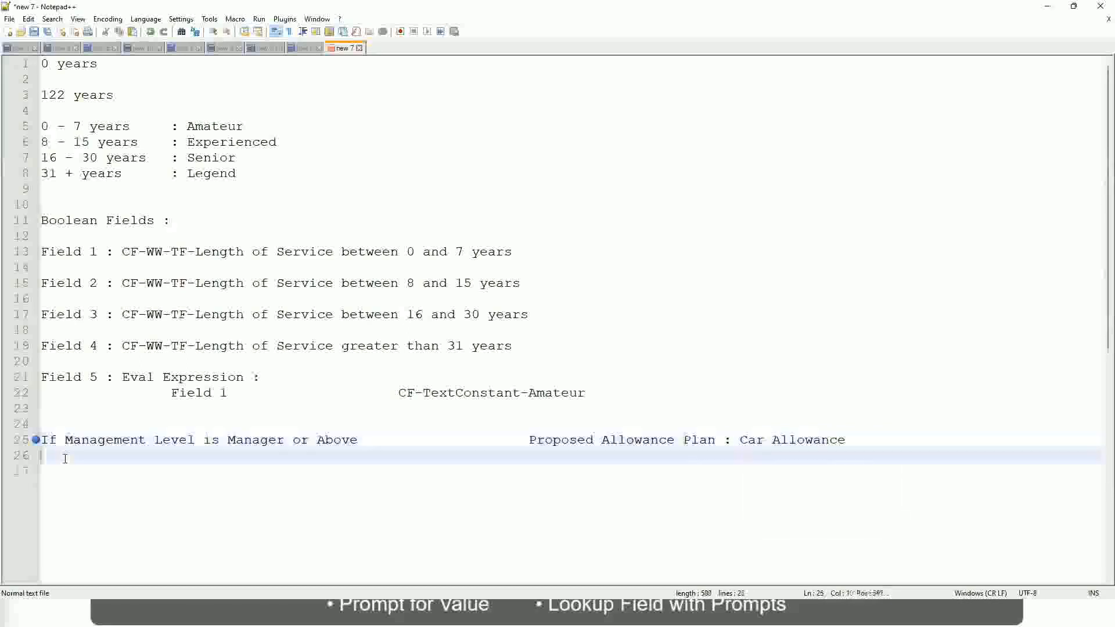
{"action": "type", "text": "If Management Level is"}
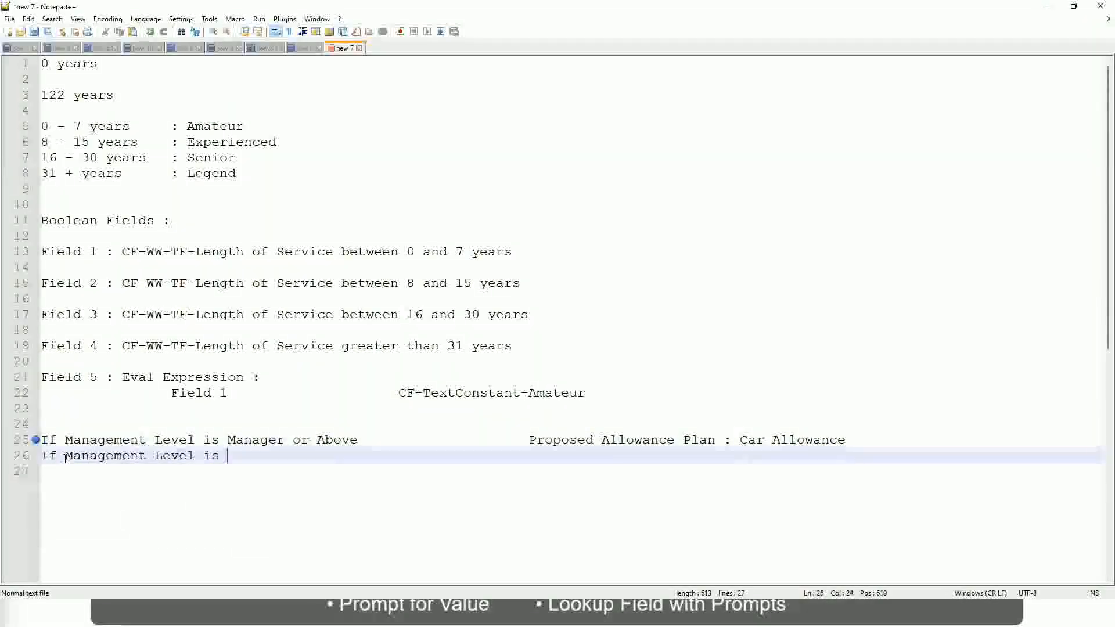
{"action": "key", "text": "Up"}
{"action": "key", "text": "Right"}
{"action": "key", "text": "Right"}
{"action": "key", "text": "Right"}
{"action": "key", "text": "Right"}
{"action": "key", "text": "Right"}
{"action": "key", "text": "Right"}
{"action": "key", "text": "Right"}
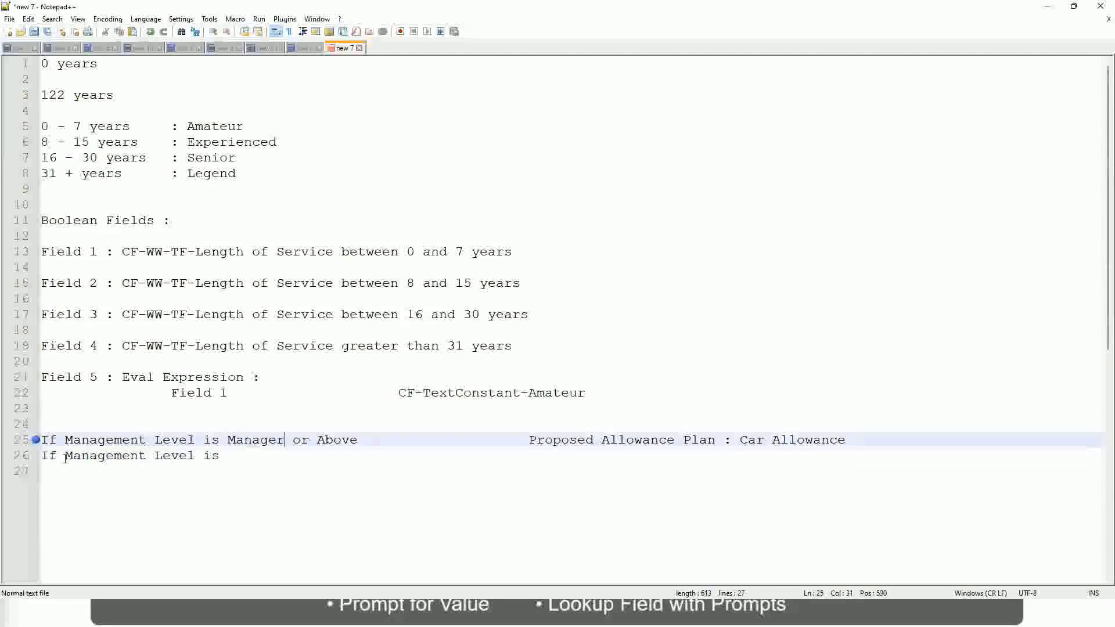
{"action": "key", "text": "shift+Right"}
{"action": "key", "text": "shift+Right"}
{"action": "key", "text": "shift+Right"}
{"action": "key", "text": "shift+Right"}
{"action": "key", "text": "shift+Right"}
{"action": "key", "text": "shift+Right"}
{"action": "key", "text": "shift+Right"}
{"action": "key", "text": "shift+Right"}
{"action": "key", "text": "shift+Right"}
{"action": "key", "text": "Delete"}
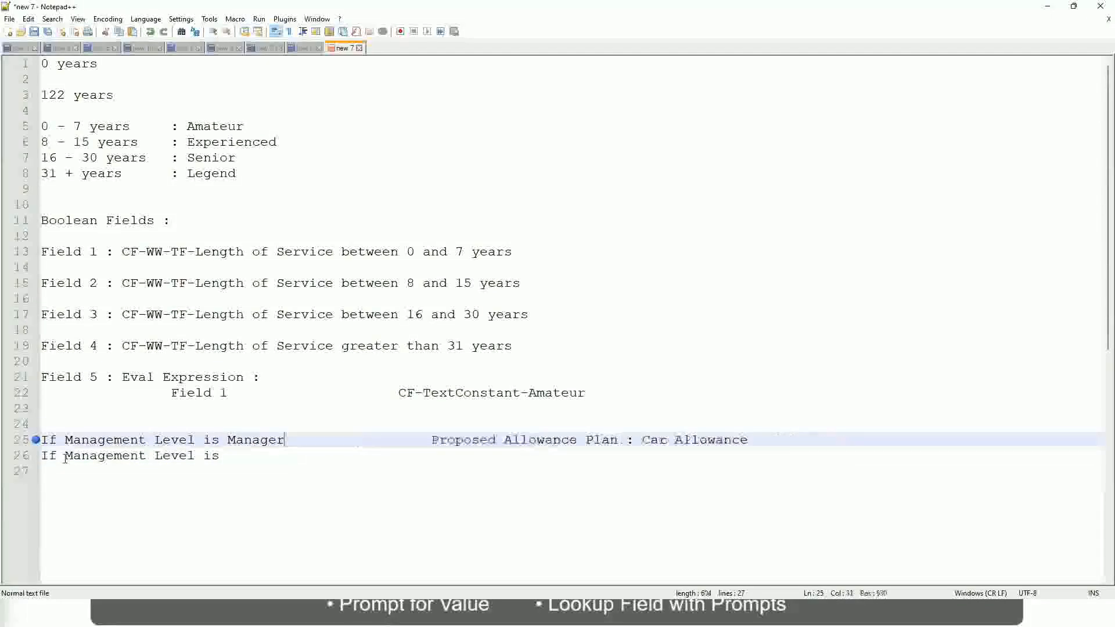
Step: Complete the line 26 rule with Director and the outcome "Executive Allowance", aligned under the outcome of the Manager rule
{"action": "key", "text": "Down"}
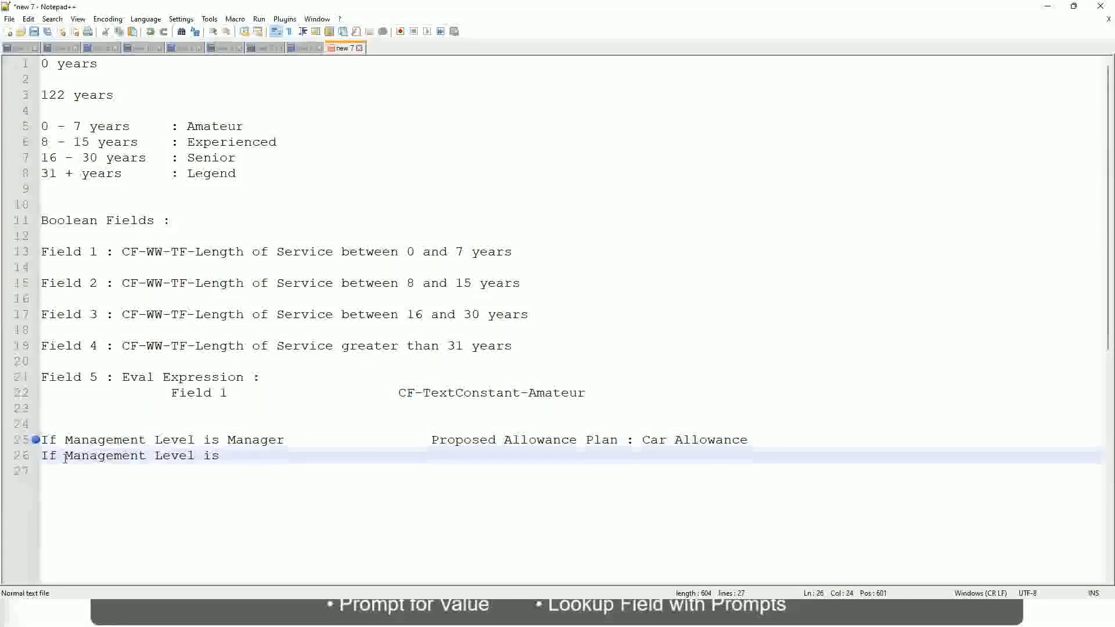
{"action": "type", "text": "Director"}
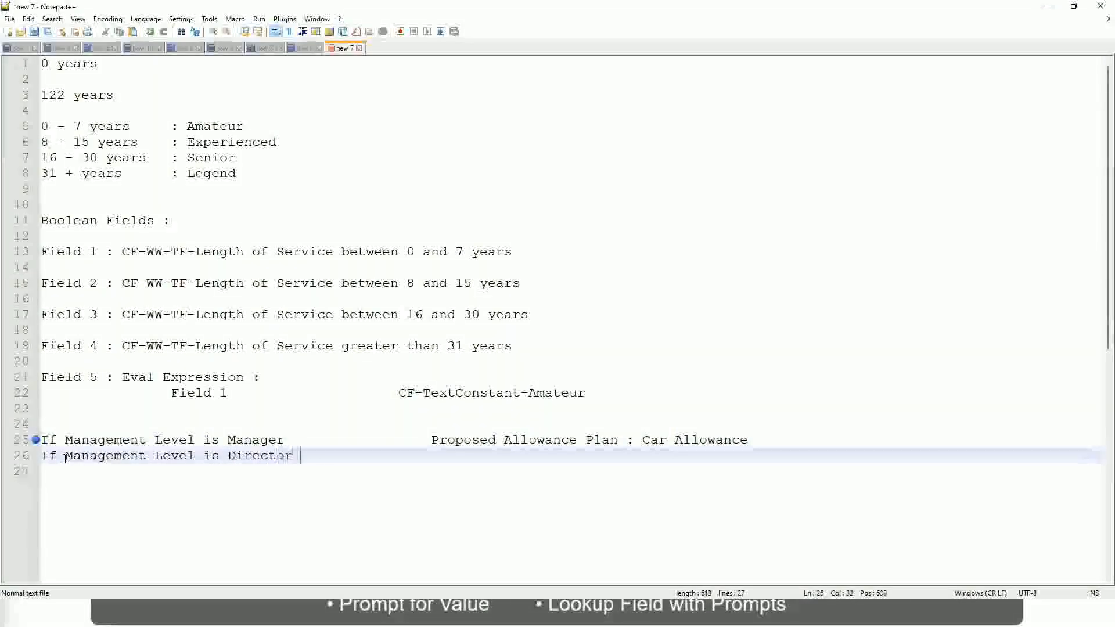
{"action": "key", "text": "Tab"}
{"action": "key", "text": "Tab"}
{"action": "key", "text": "Tab"}
{"action": "key", "text": "Tab"}
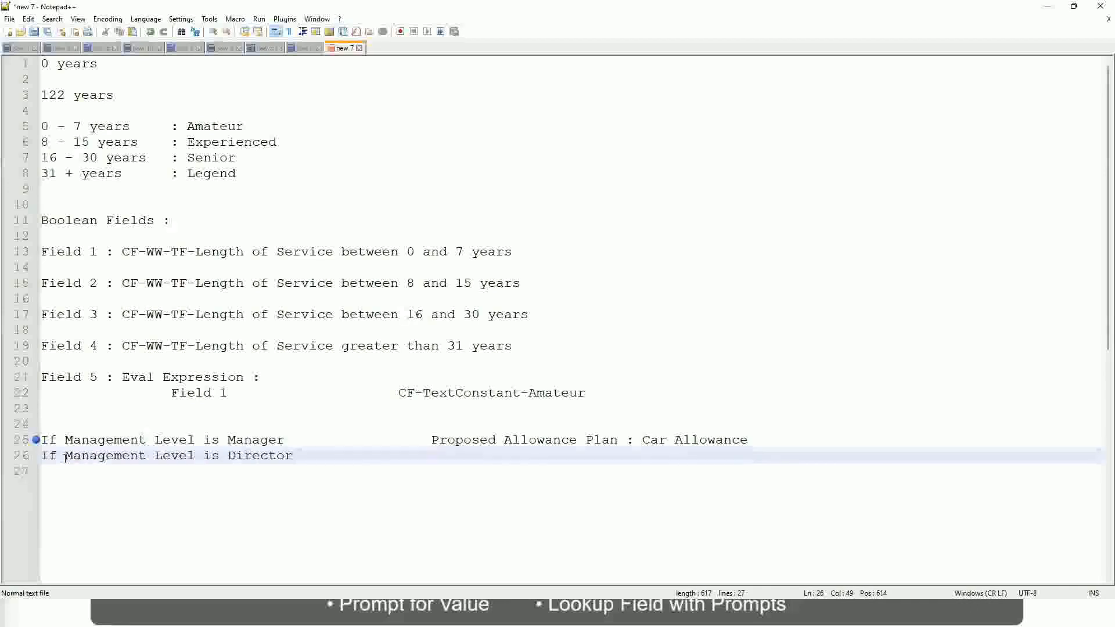
{"action": "type", "text": "Executive Allo"}
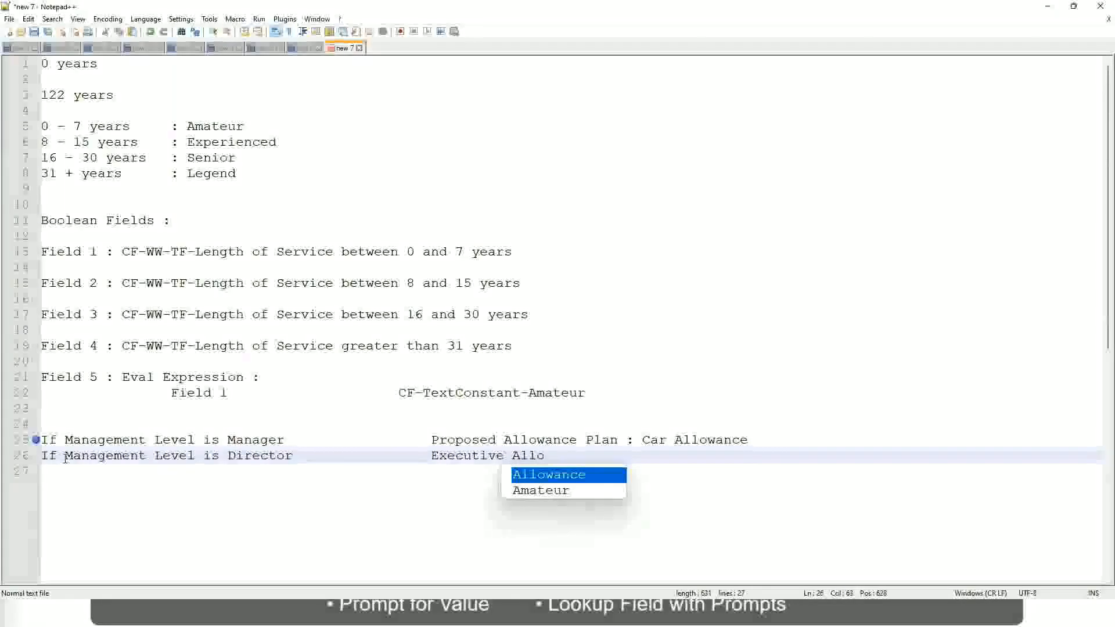
{"action": "key", "text": "Return"}
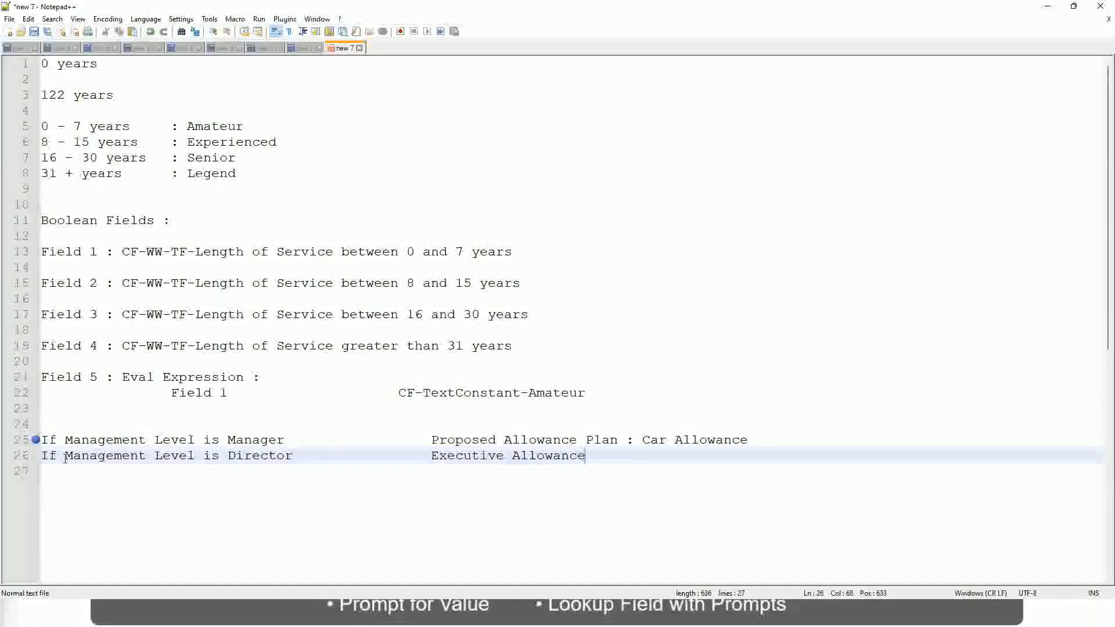
Step: Start a third rule on line 27 with the words "If Management Level is"
{"action": "key", "text": "Return"}
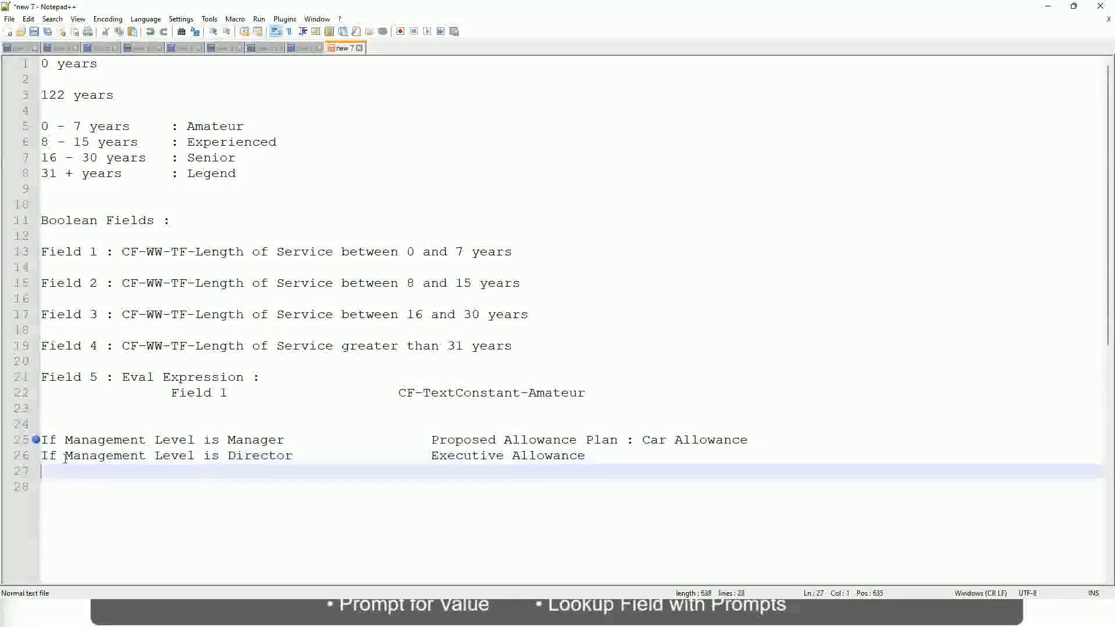
{"action": "type", "text": "If Management"}
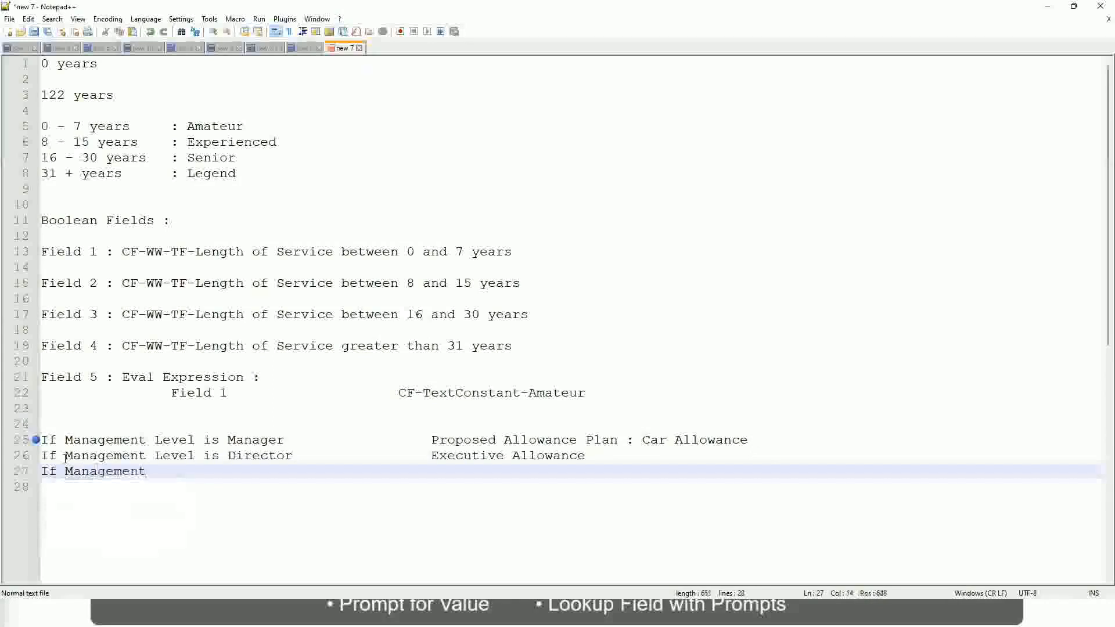
{"action": "type", "text": " le"}
{"action": "key", "text": "BackSpace"}
{"action": "key", "text": "BackSpace"}
{"action": "type", "text": "le"}
{"action": "key", "text": "BackSpace"}
{"action": "key", "text": "BackSpace"}
{"action": "type", "text": "Le"}
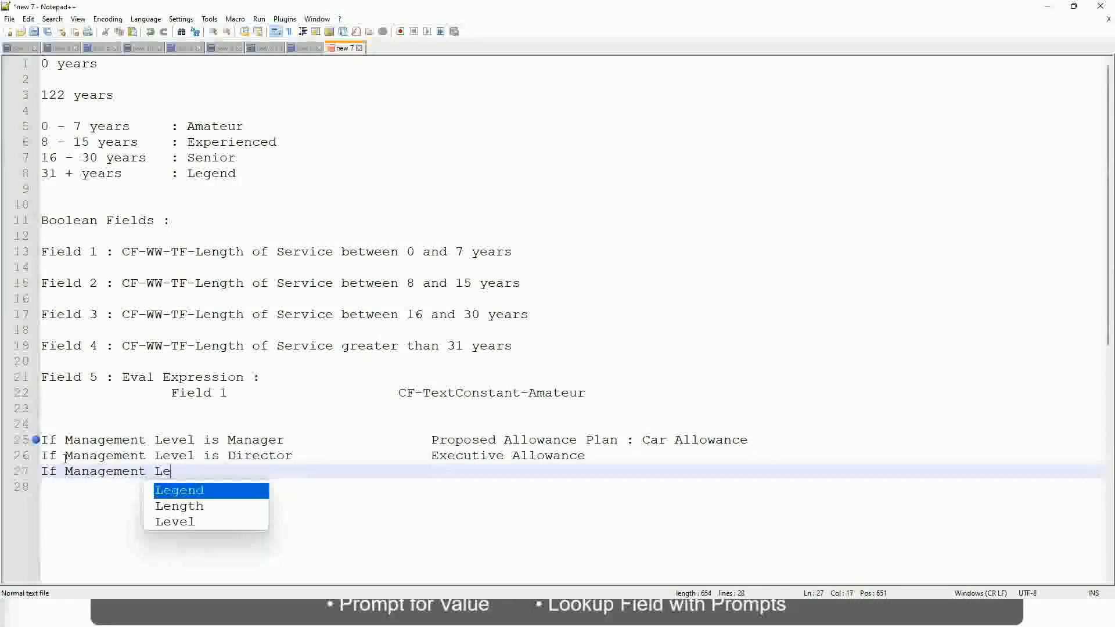
{"action": "key", "text": "Down"}
{"action": "key", "text": "Down"}
{"action": "key", "text": "Return"}
{"action": "type", "text": "is "}
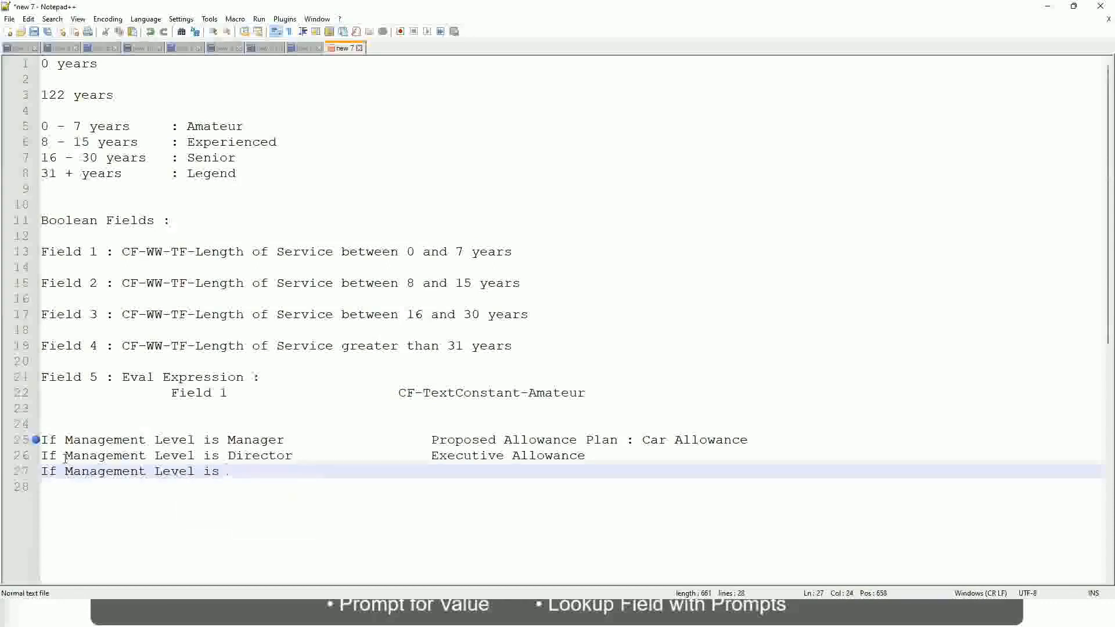
Step: Complete the line 27 rule with CEO and the outcome "CEO Allowance", aligned with the outcomes above
{"action": "type", "text": "CEO"}
{"action": "key", "text": "Tab"}
{"action": "key", "text": "Tab"}
{"action": "key", "text": "Tab"}
{"action": "key", "text": "Tab"}
{"action": "key", "text": "Tab"}
{"action": "type", "text": "CEO Allowance"}
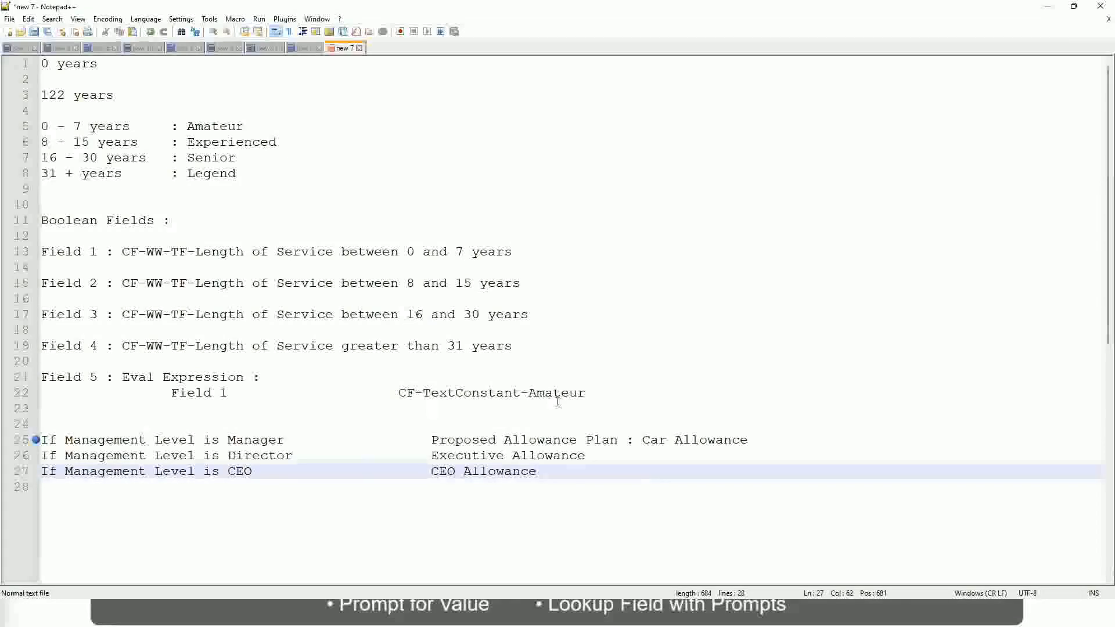
{"action": "left_click", "coordinate": [642, 440]}
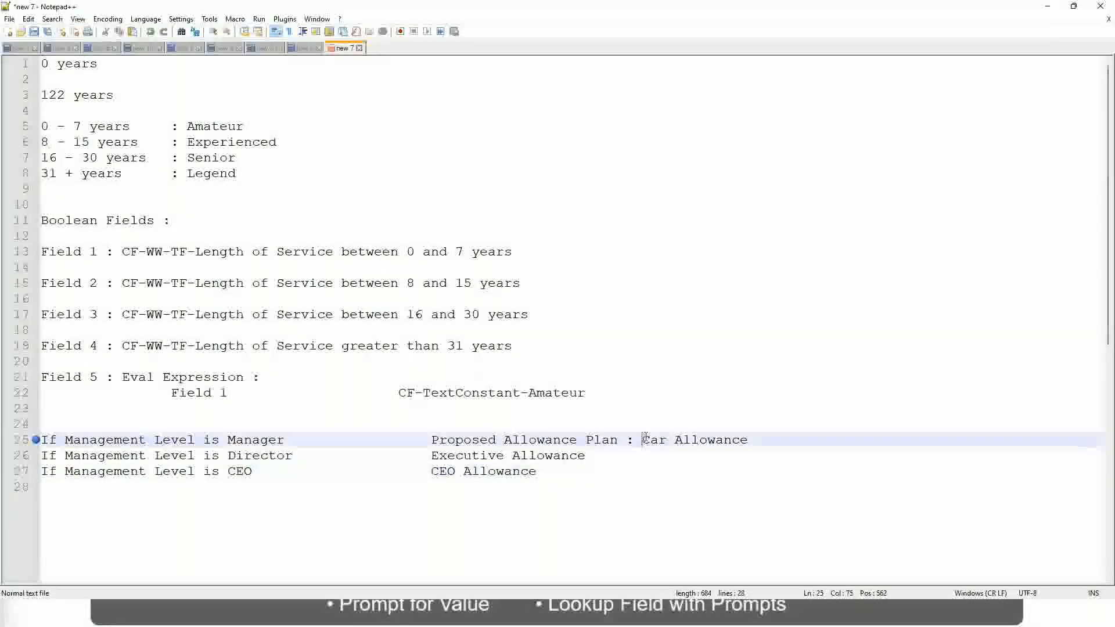
{"action": "left_click_drag", "start_coordinate": [643, 439], "coordinate": [750, 437]}
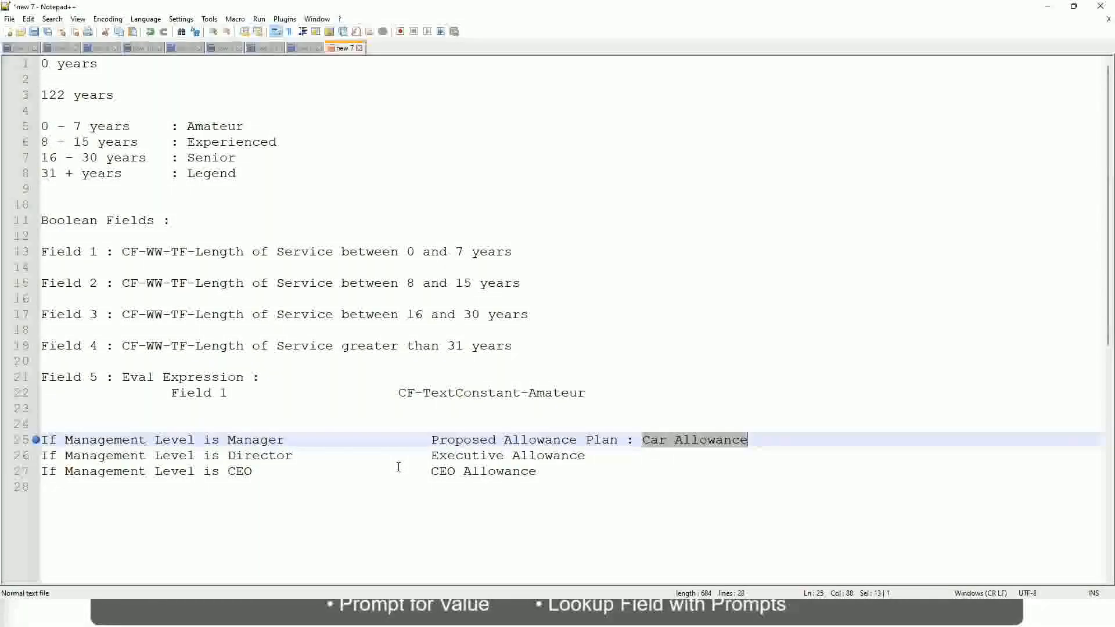
{"action": "left_click", "coordinate": [517, 440]}
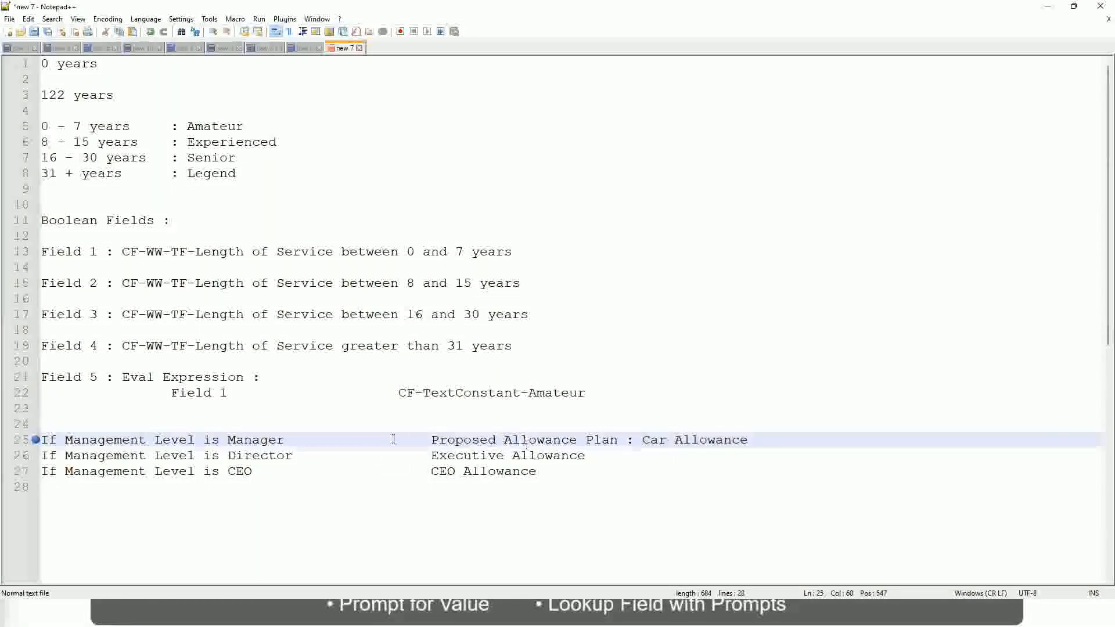
{"action": "left_click", "coordinate": [129, 439]}
{"action": "left_click", "coordinate": [226, 440]}
Step: Replace the Manager rule's outcome, "Proposed Allowance Plan : Car Allowance", with "First Line Manager"
{"action": "left_click_drag", "start_coordinate": [432, 440], "coordinate": [764, 436]}
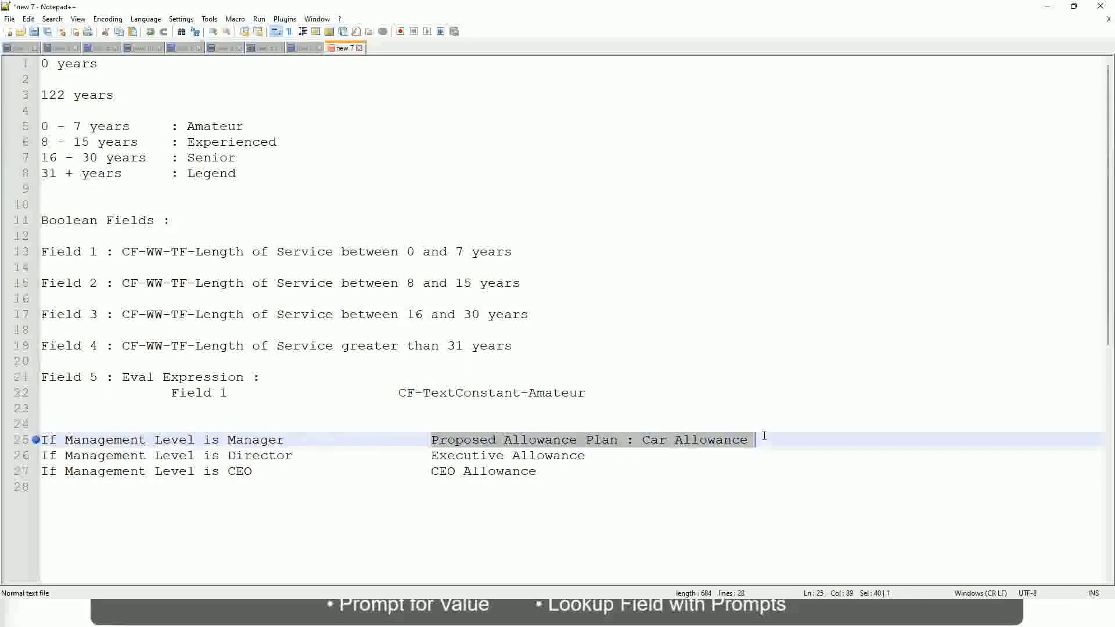
{"action": "type", "text": "Managers"}
{"action": "key", "text": "BackSpace"}
{"action": "key", "text": "BackSpace"}
{"action": "key", "text": "BackSpace"}
{"action": "key", "text": "BackSpace"}
{"action": "key", "text": "BackSpace"}
{"action": "key", "text": "BackSpace"}
{"action": "key", "text": "BackSpace"}
{"action": "key", "text": "BackSpace"}
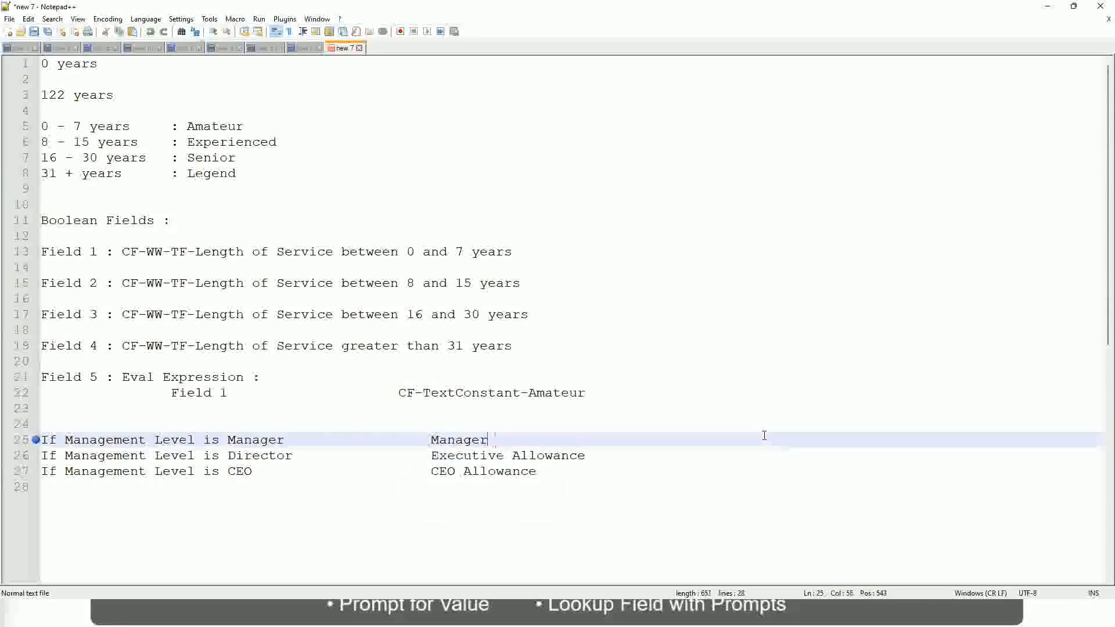
{"action": "type", "text": "Firs"}
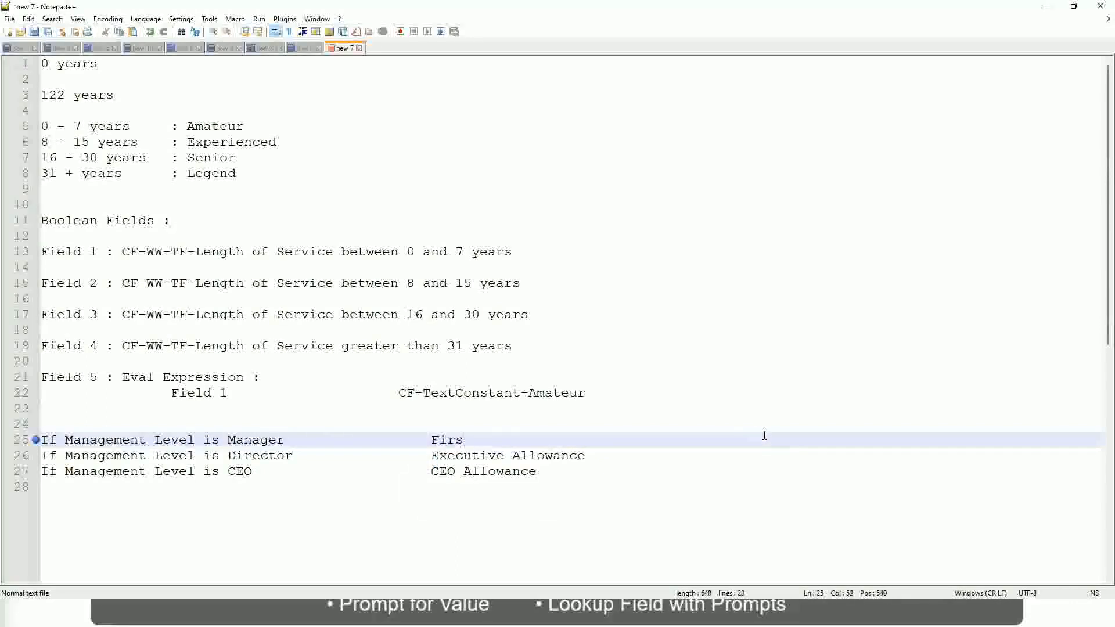
{"action": "type", "text": "t Line Manager"}
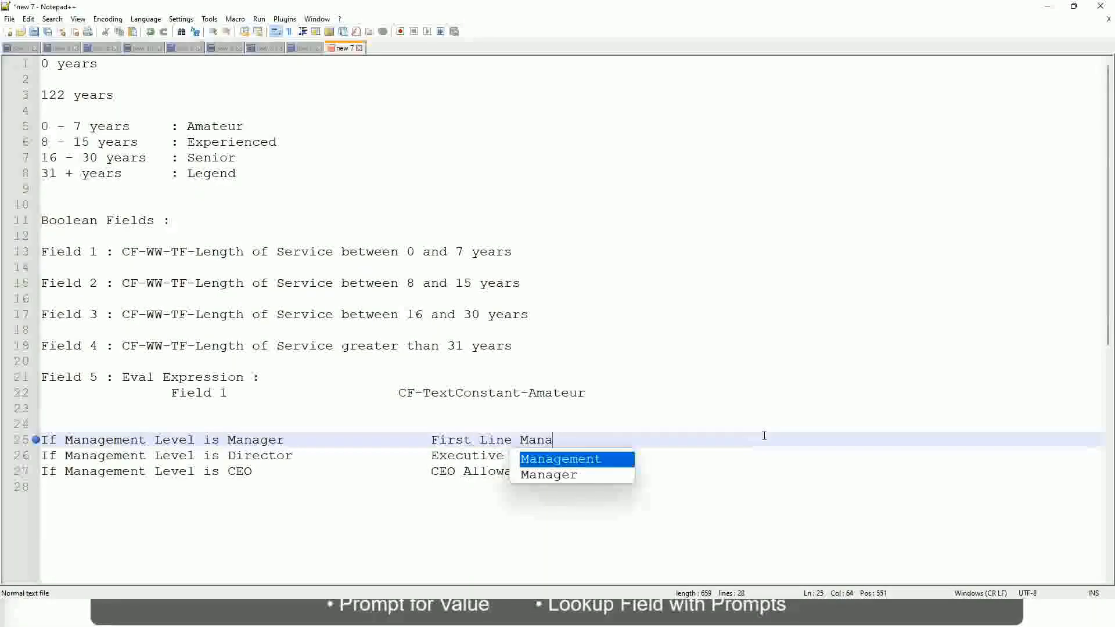
Step: Insert "Name of the" in front of "First Line Manager" on line 25
{"action": "key", "text": "ctrl+Left"}
{"action": "key", "text": "ctrl+Left"}
{"action": "key", "text": "ctrl+Left"}
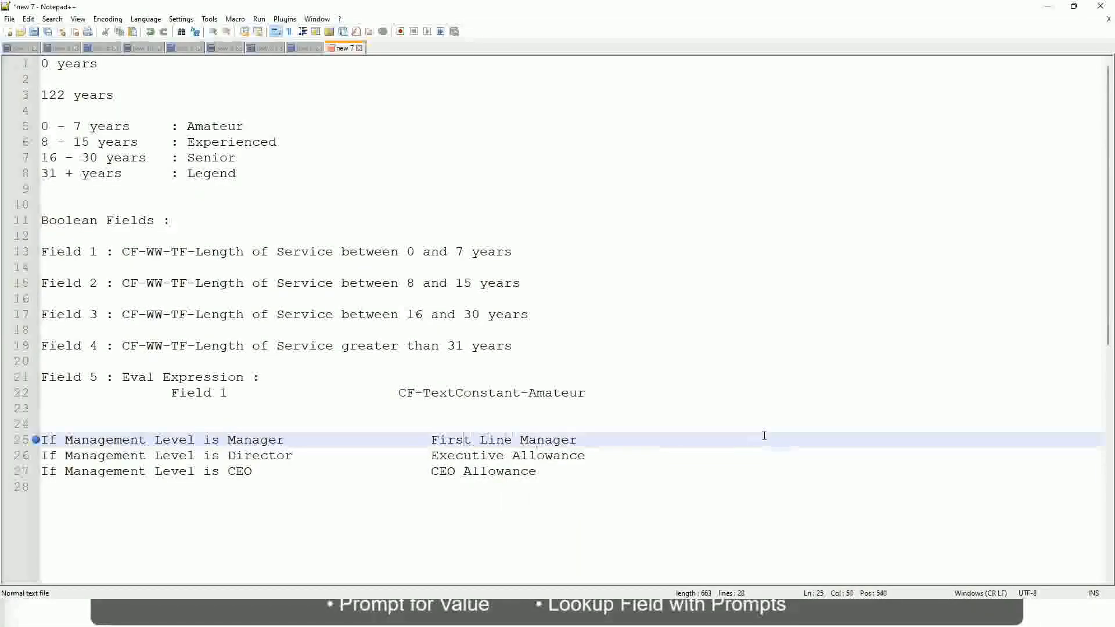
{"action": "type", "text": "Name of the"}
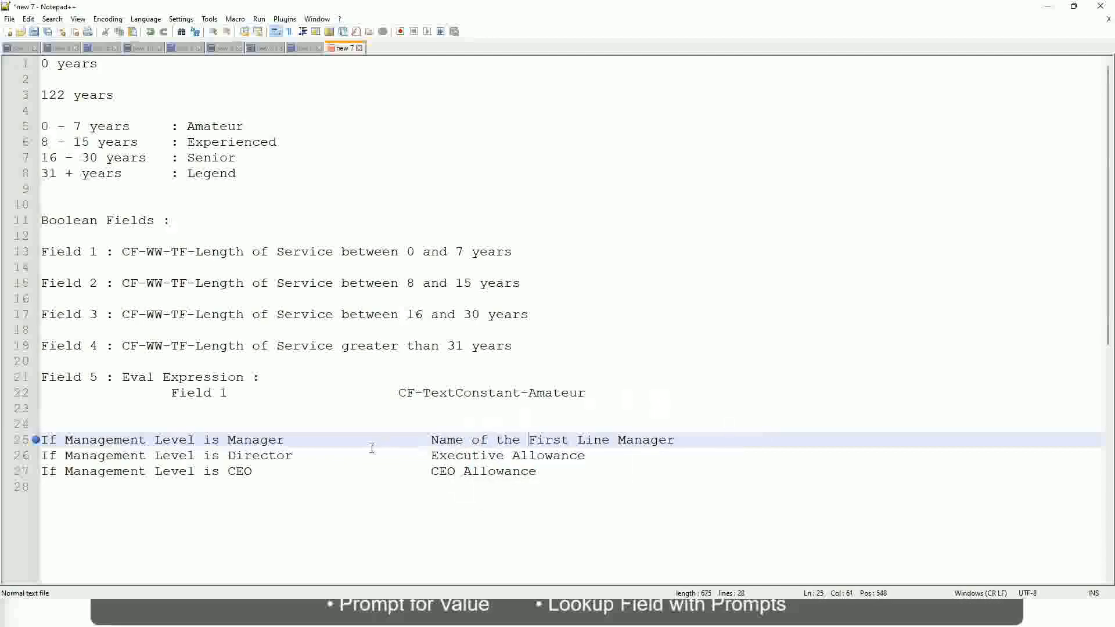
Step: Replace the Director rule's outcome on line 26 with the opening words "Name of"
{"action": "left_click_drag", "start_coordinate": [430, 461], "coordinate": [586, 455]}
{"action": "type", "text": "Name "}
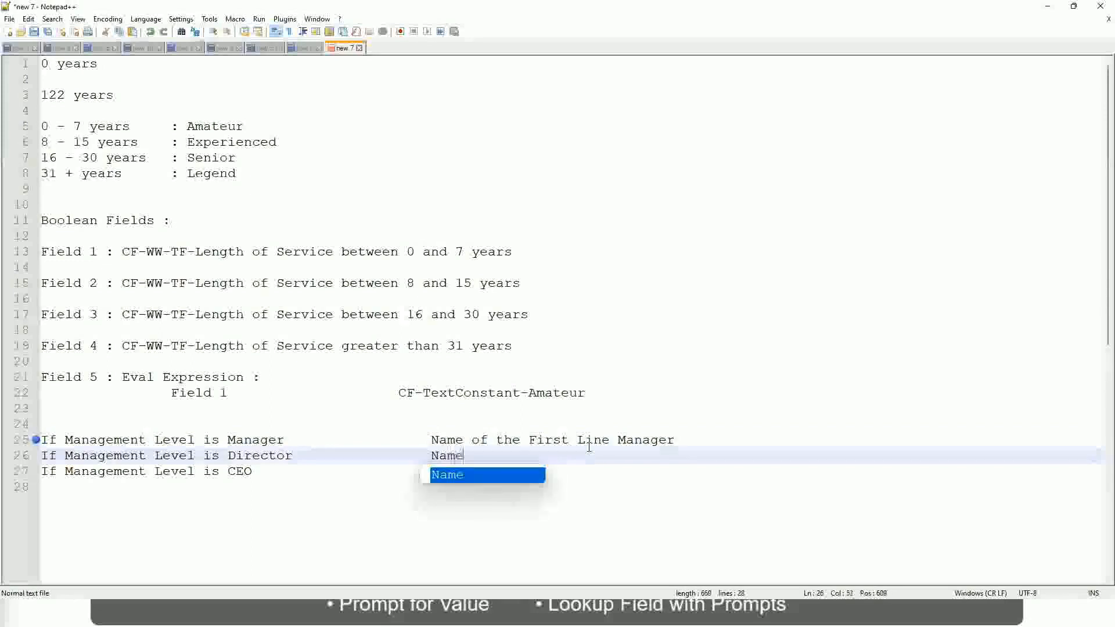
{"action": "type", "text": "of "}
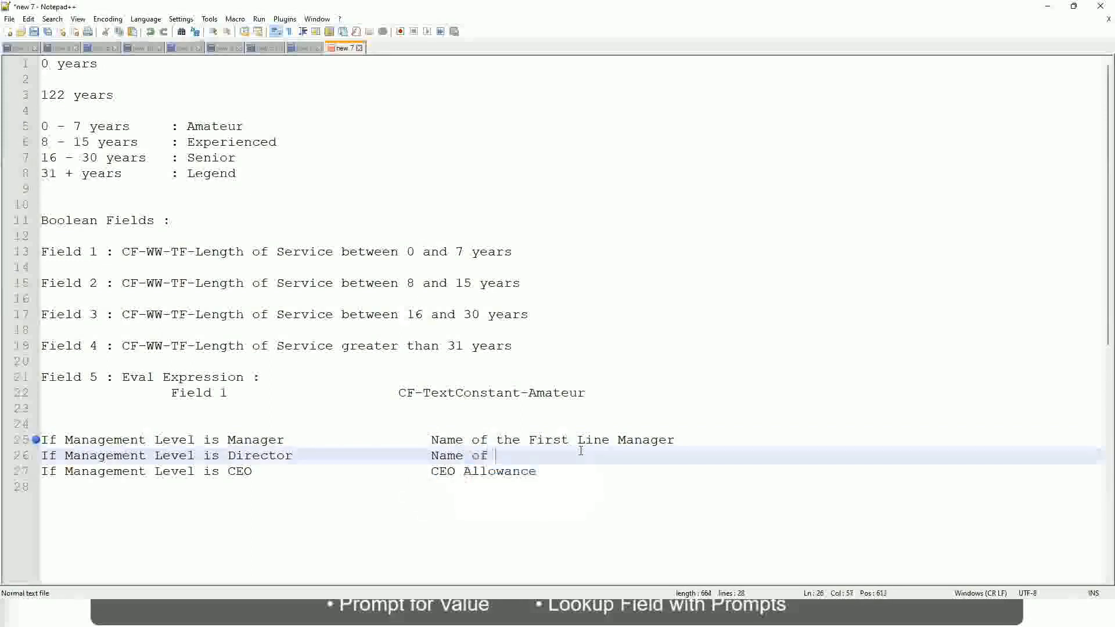
{"action": "type", "text": "First"}
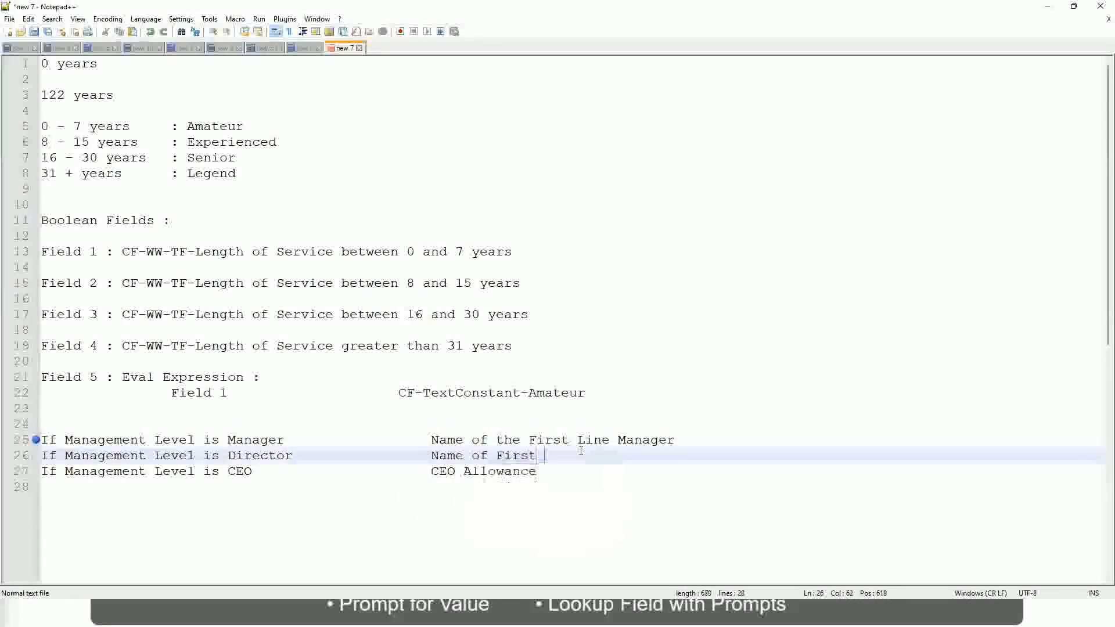
{"action": "key", "text": "BackSpace"}
{"action": "key", "text": "BackSpace"}
{"action": "key", "text": "BackSpace"}
{"action": "key", "text": "BackSpace"}
{"action": "key", "text": "BackSpace"}
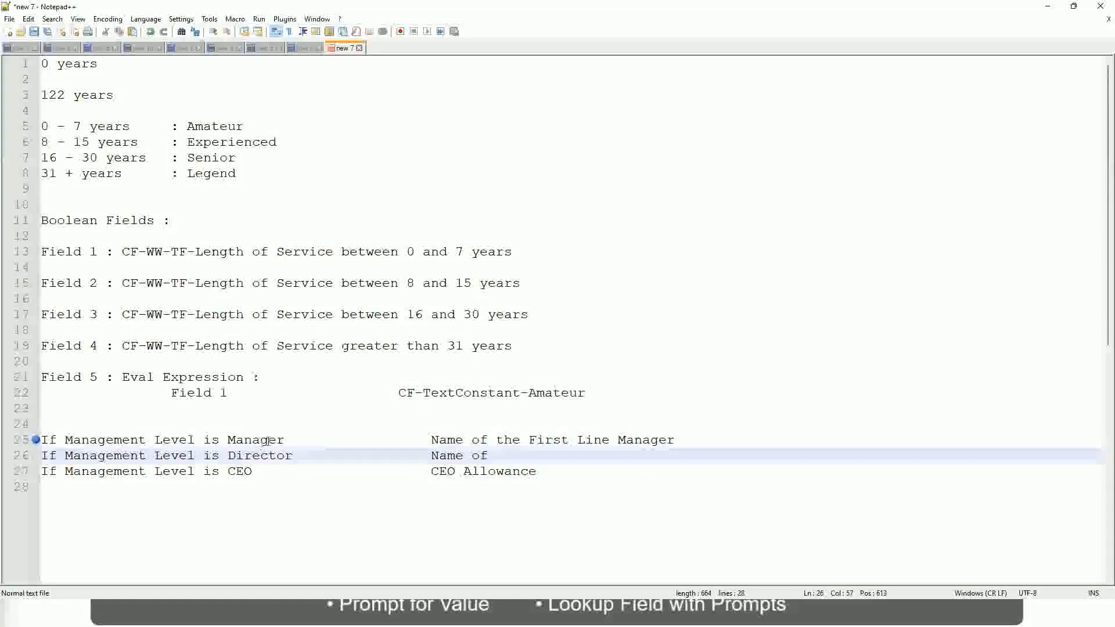
Step: Change the Manager rule's outcome to "Name of the Second Line Manager" and complete the Director rule's outcome as "Name of Manager"
{"action": "double_click", "coordinate": [547, 440]}
{"action": "type", "text": "Second"}
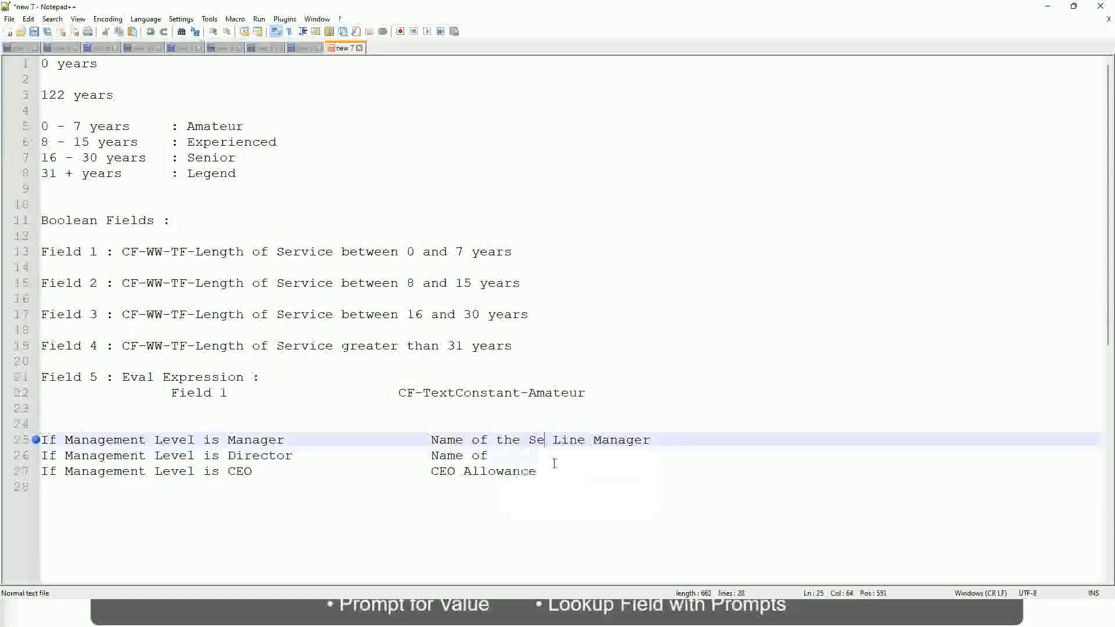
{"action": "key", "text": "BackSpace"}
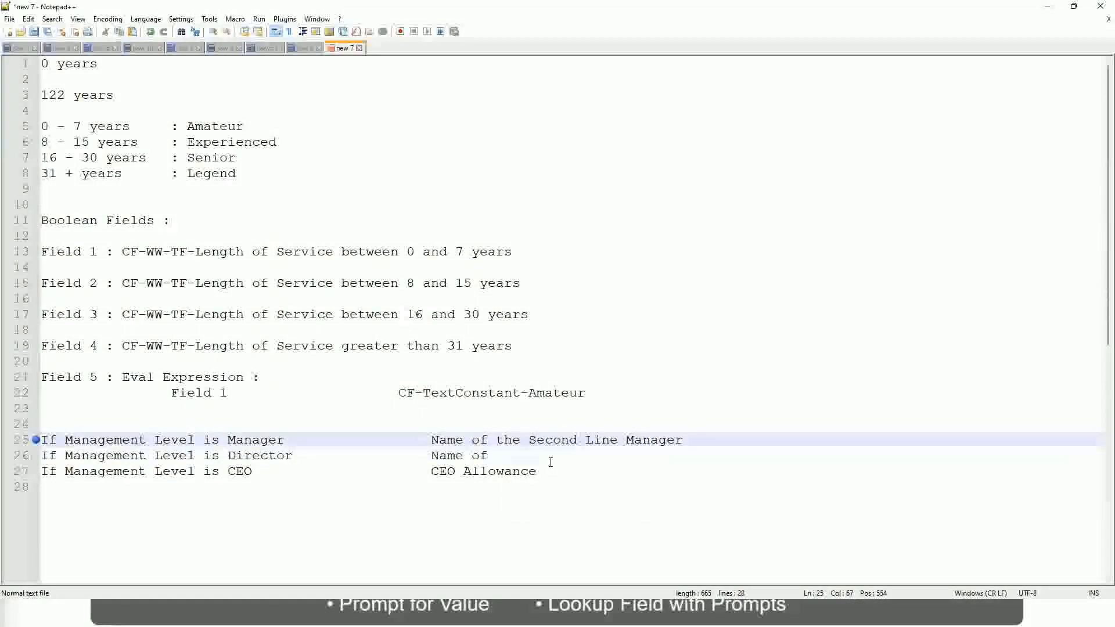
{"action": "left_click", "coordinate": [505, 456]}
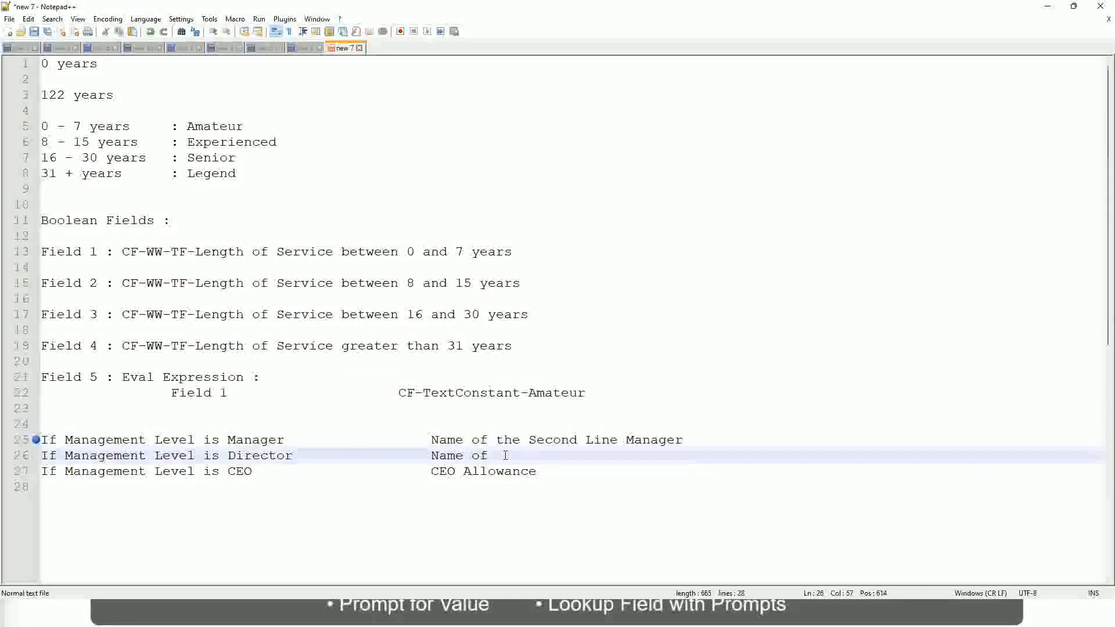
{"action": "type", "text": "Manager"}
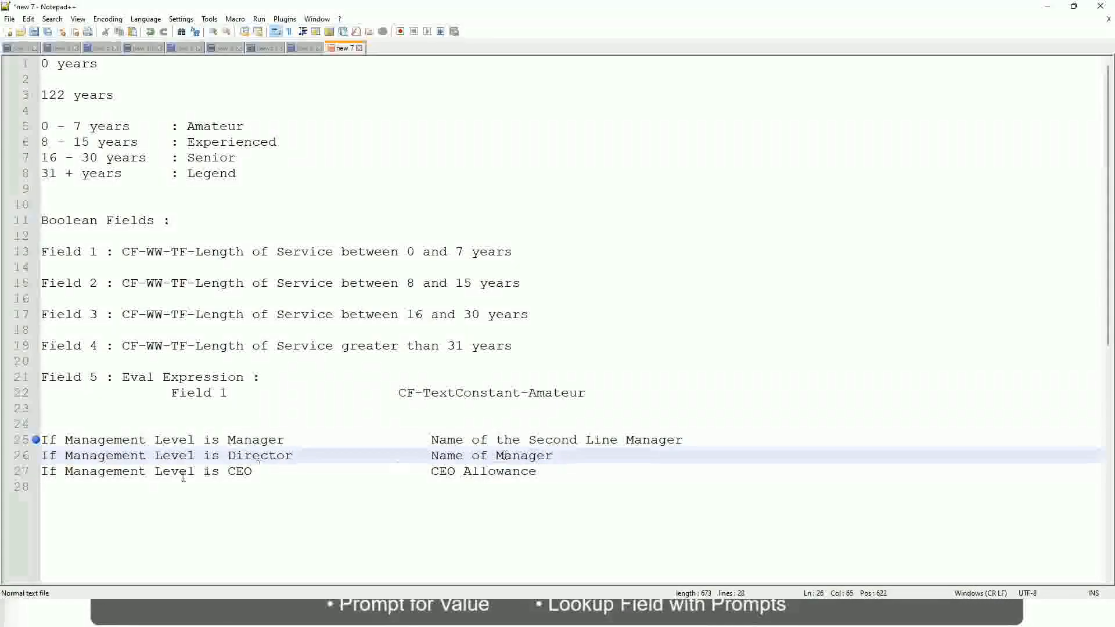
Step: Replace the CEO rule's outcome on line 27 with "name of CEO/Himself/Herself"
{"action": "left_click", "coordinate": [235, 471]}
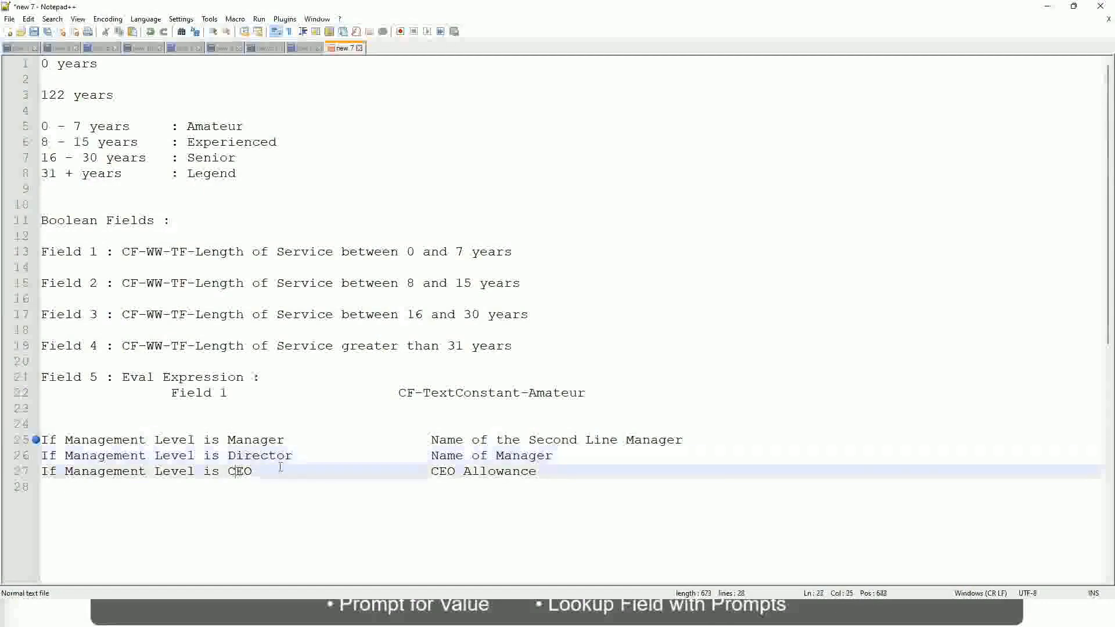
{"action": "left_click_drag", "start_coordinate": [431, 471], "coordinate": [552, 471]}
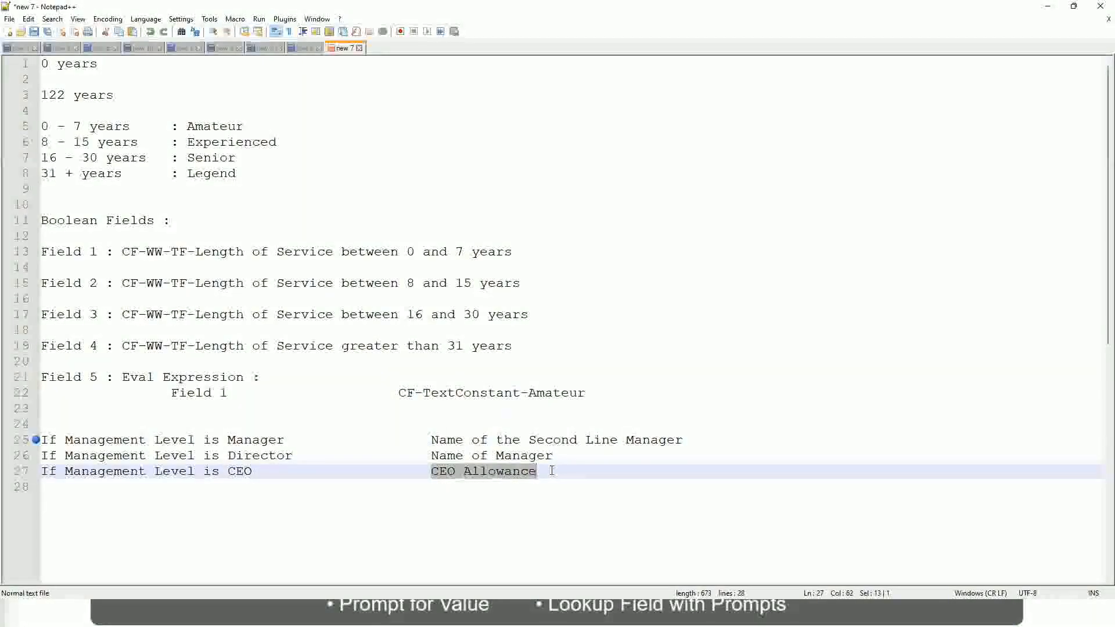
{"action": "type", "text": "name of CEO "}
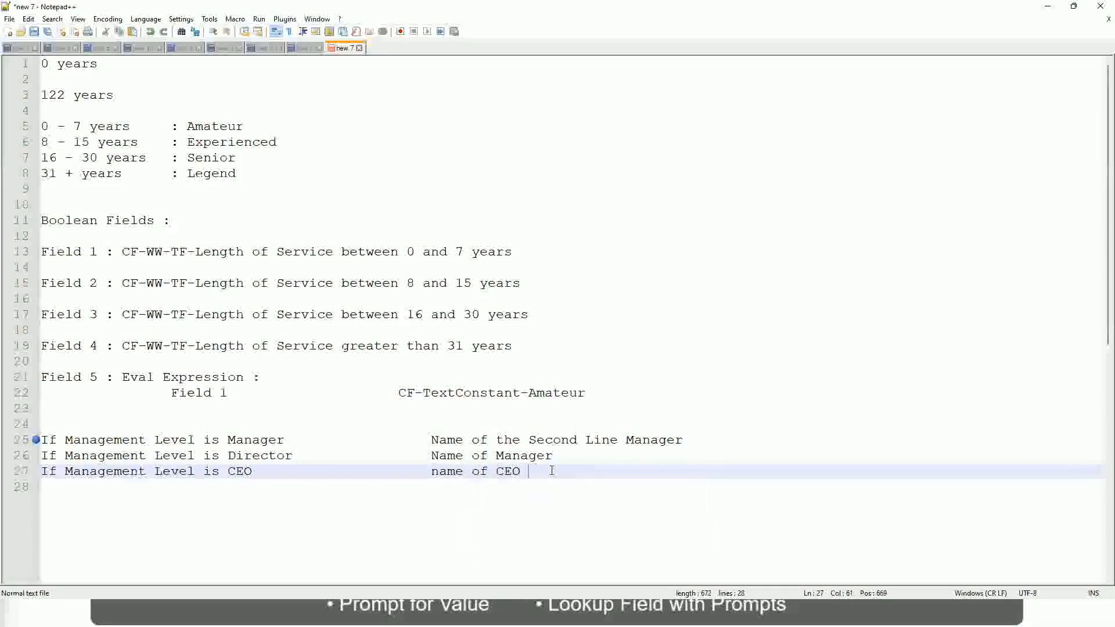
{"action": "type", "text": "/Himself/"}
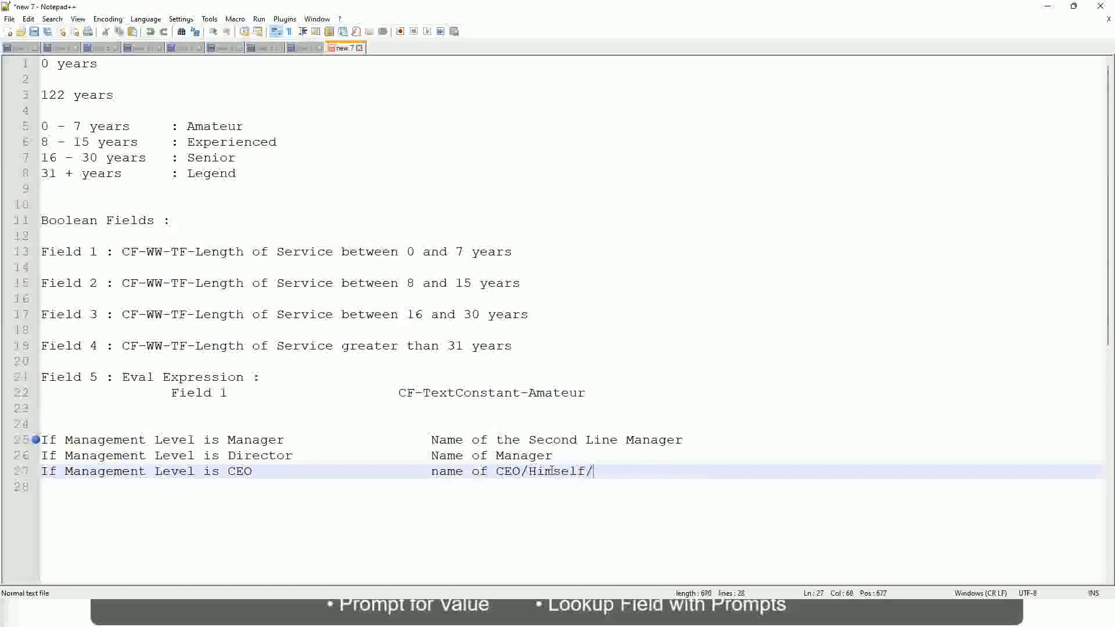
{"action": "type", "text": "Herself"}
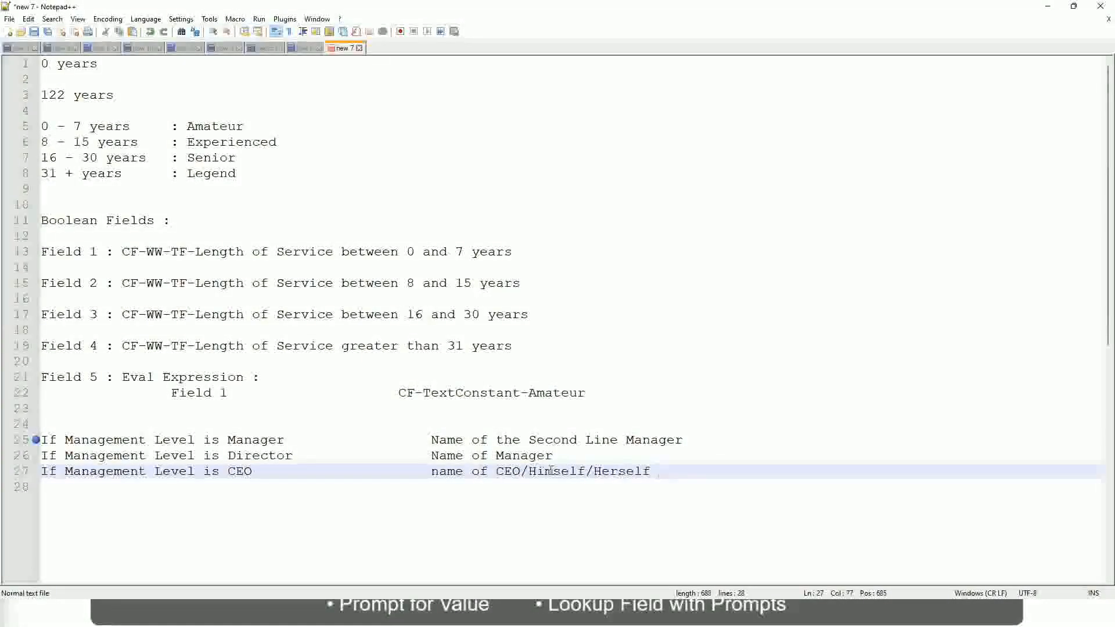
Step: Review the Manager, Director and CEO rules on lines 25 to 27 together with their outcomes
{"action": "left_click", "coordinate": [399, 471]}
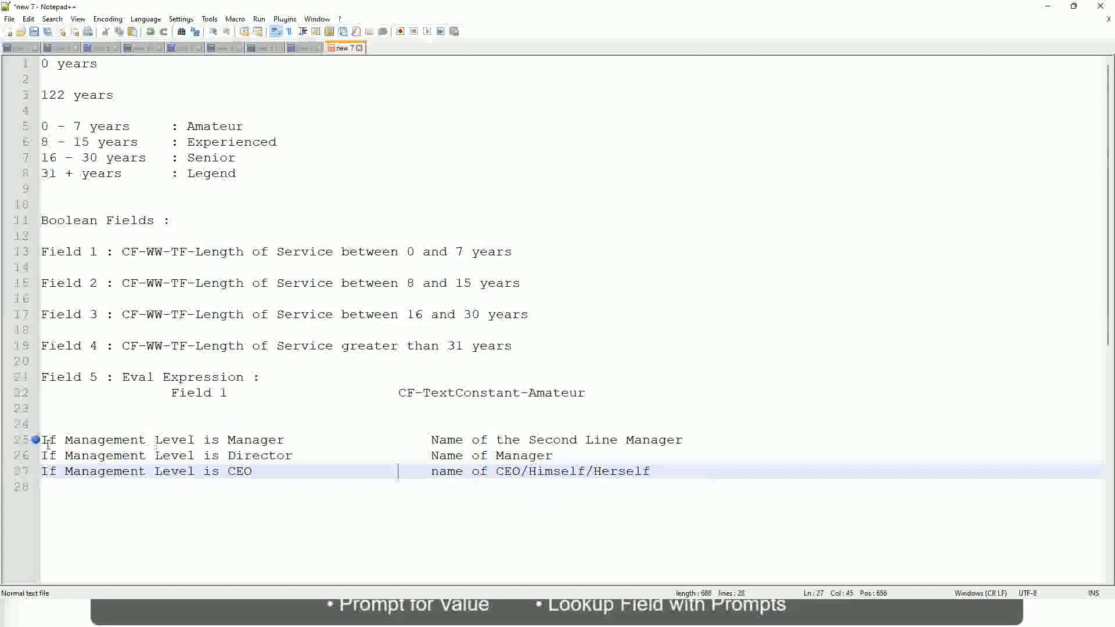
{"action": "left_click", "coordinate": [169, 439]}
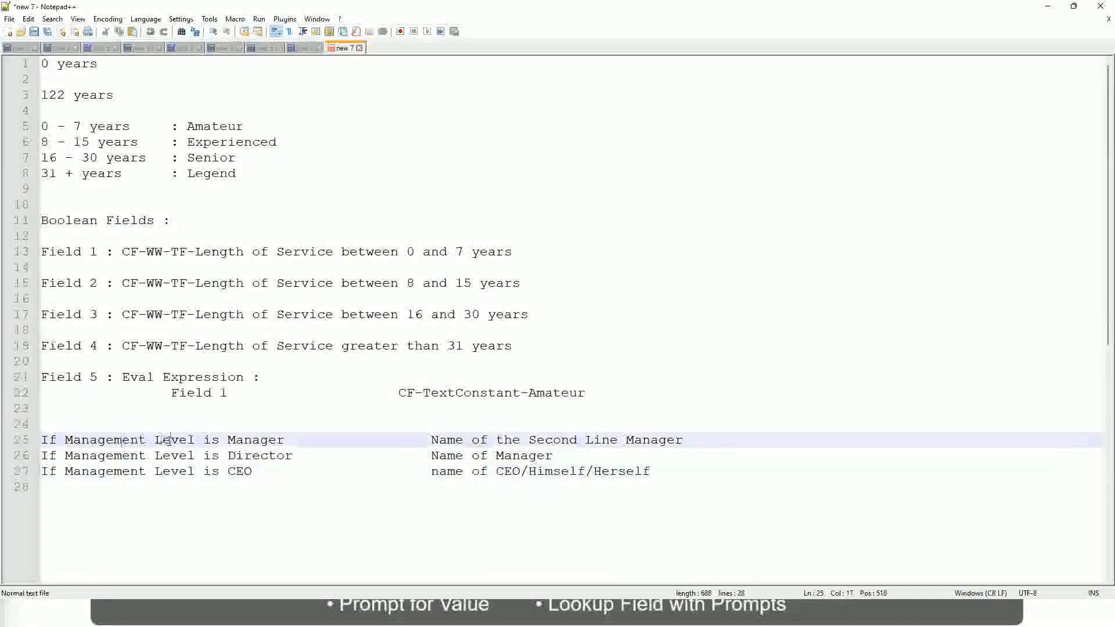
{"action": "left_click", "coordinate": [259, 440]}
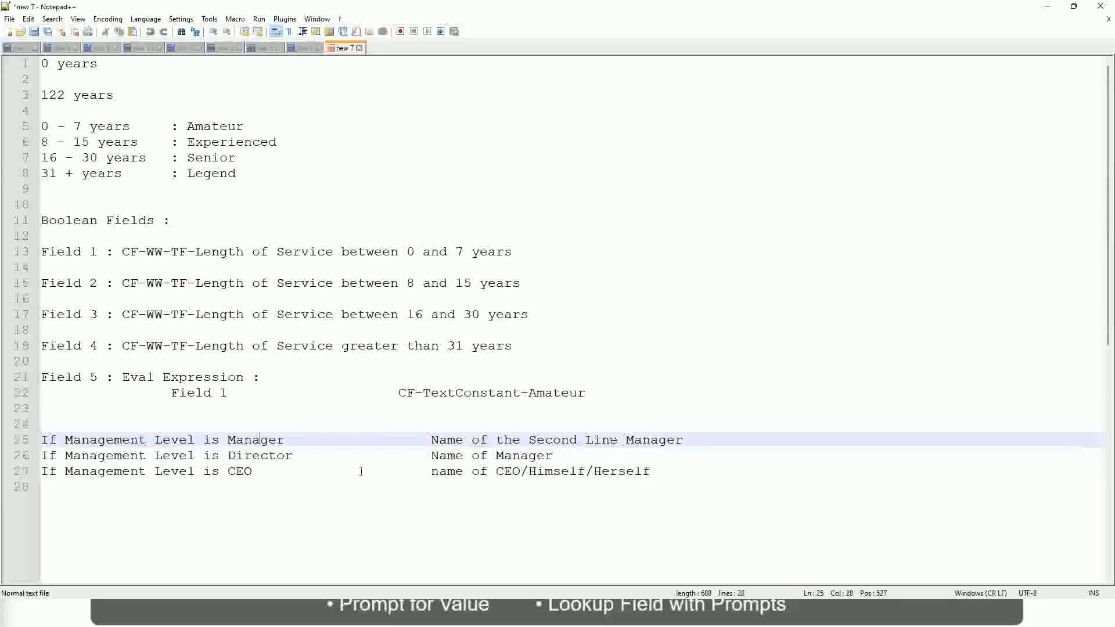
{"action": "left_click", "coordinate": [130, 458]}
{"action": "left_click", "coordinate": [275, 456]}
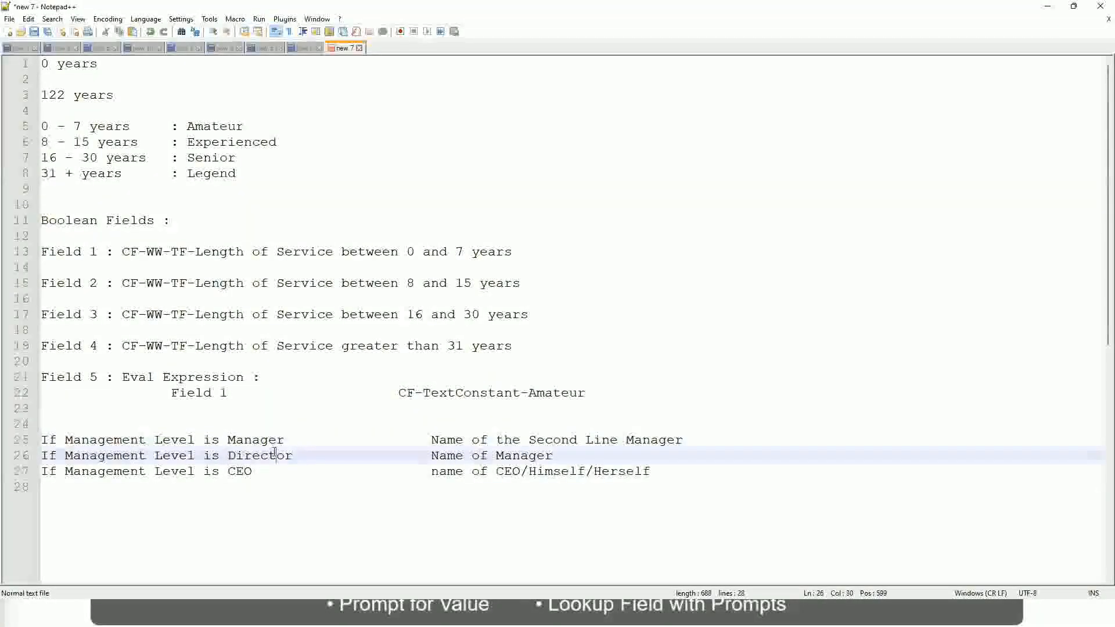
{"action": "left_click", "coordinate": [555, 456]}
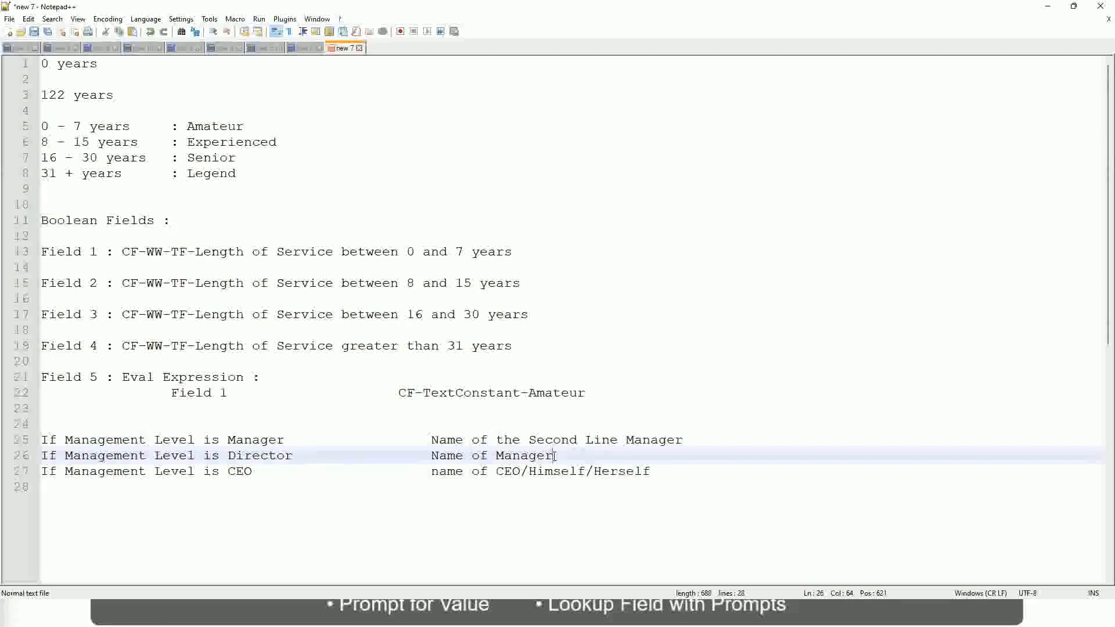
{"action": "left_click", "coordinate": [251, 456]}
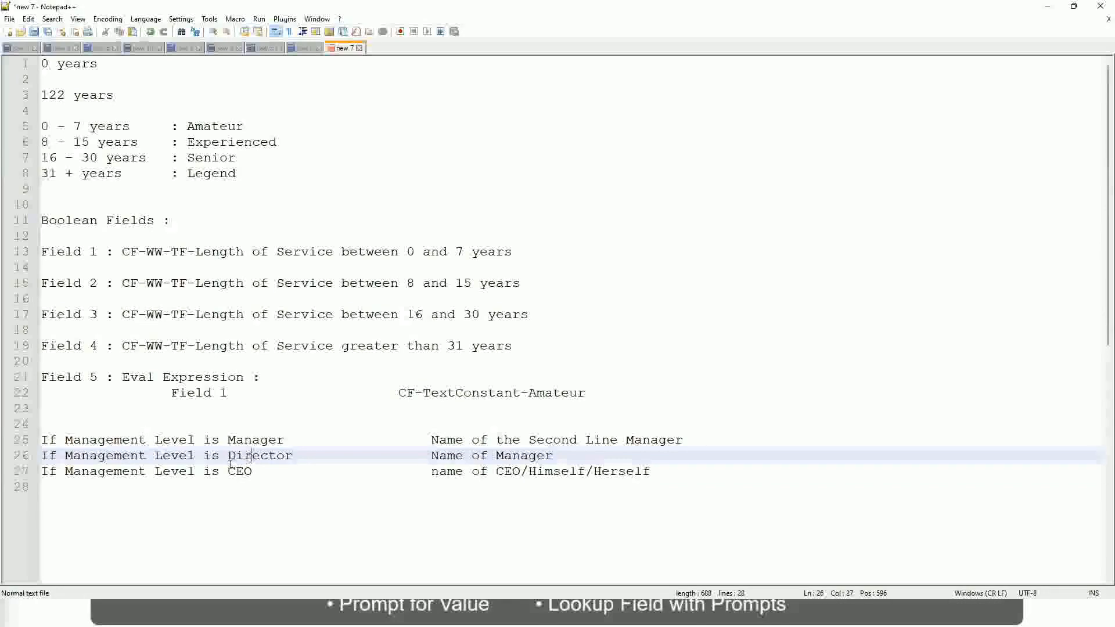
{"action": "left_click", "coordinate": [241, 472]}
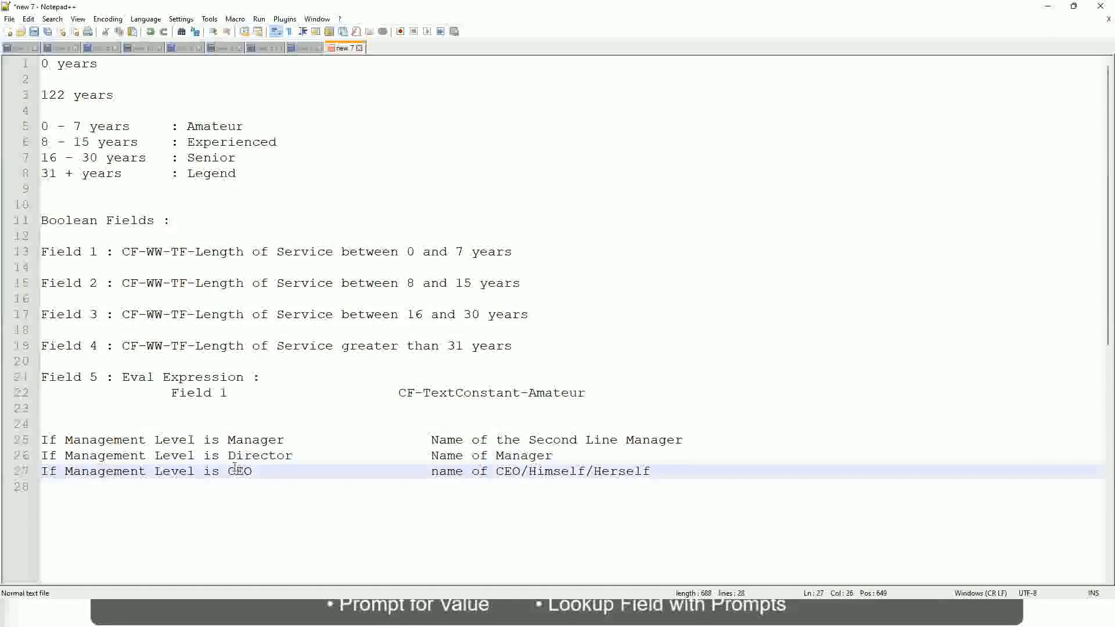
{"action": "left_click", "coordinate": [520, 472]}
{"action": "left_click", "coordinate": [655, 471]}
{"action": "left_click_drag", "start_coordinate": [674, 471], "coordinate": [23, 446]}
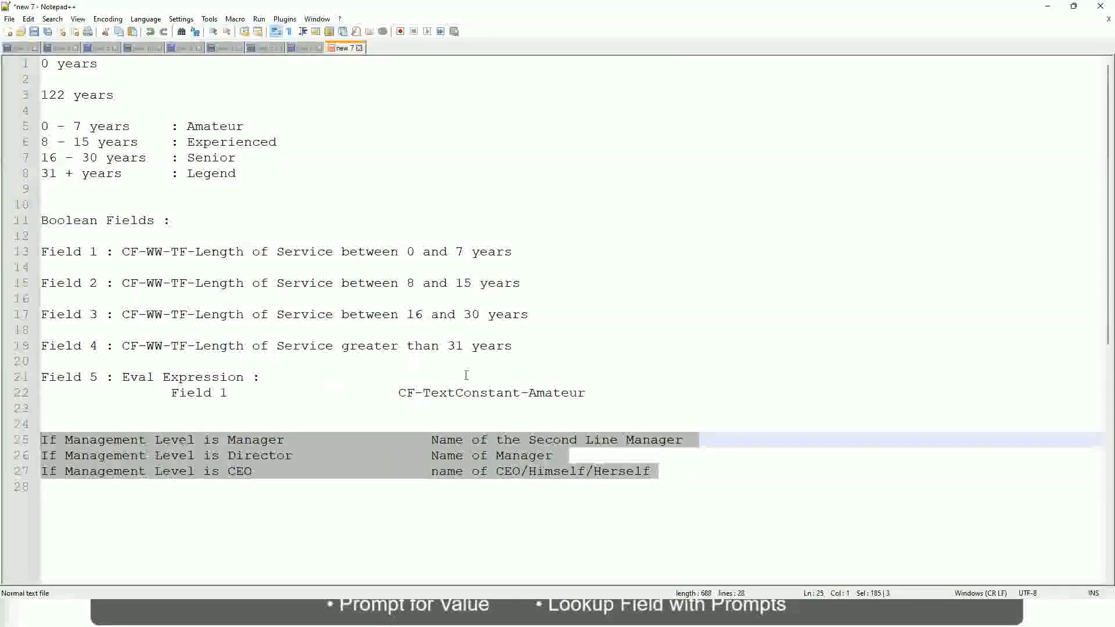
Step: Examine the kind of value the Manager rule returns, "Name of the Second Line Manager", on line 25
{"action": "left_click", "coordinate": [471, 440]}
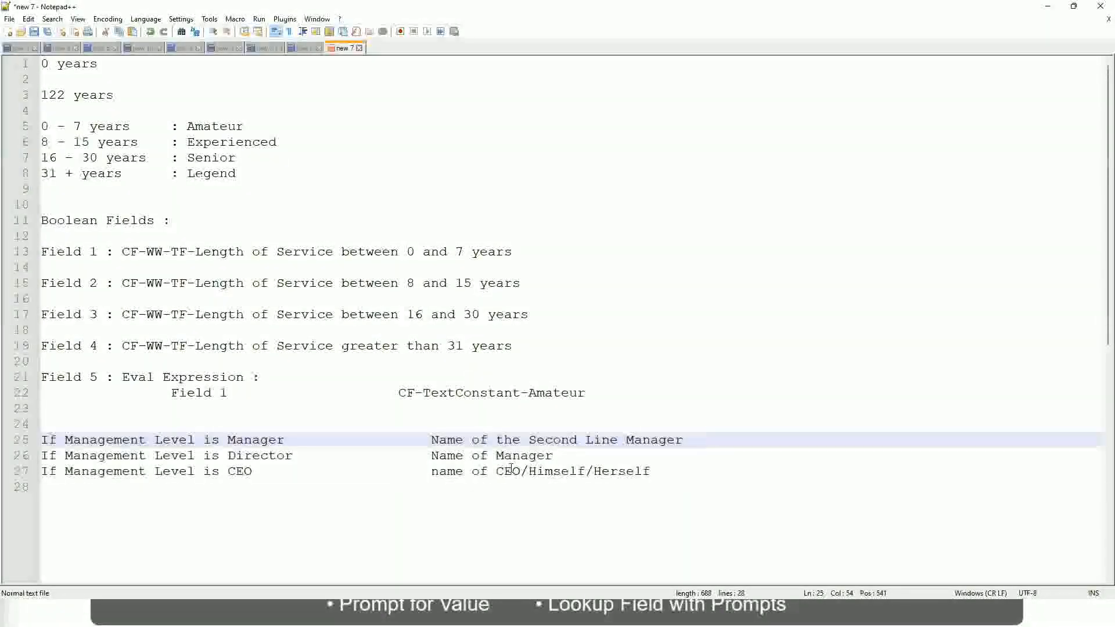
{"action": "left_click", "coordinate": [431, 440]}
{"action": "left_click_drag", "start_coordinate": [431, 440], "coordinate": [684, 440]}
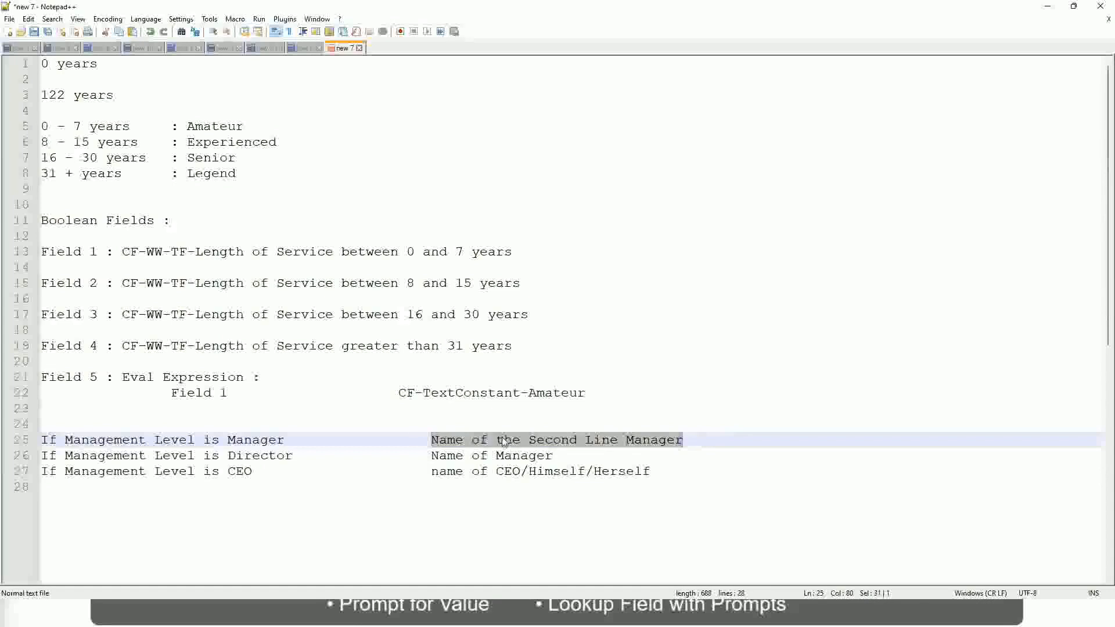
{"action": "left_click", "coordinate": [523, 445]}
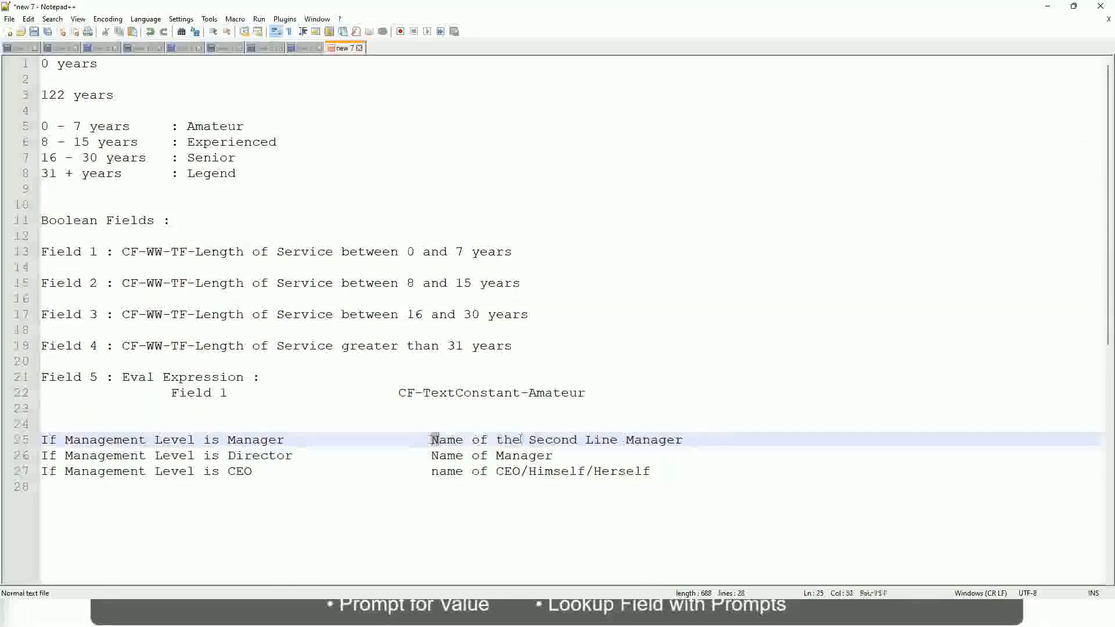
{"action": "left_click_drag", "start_coordinate": [432, 440], "coordinate": [686, 439]}
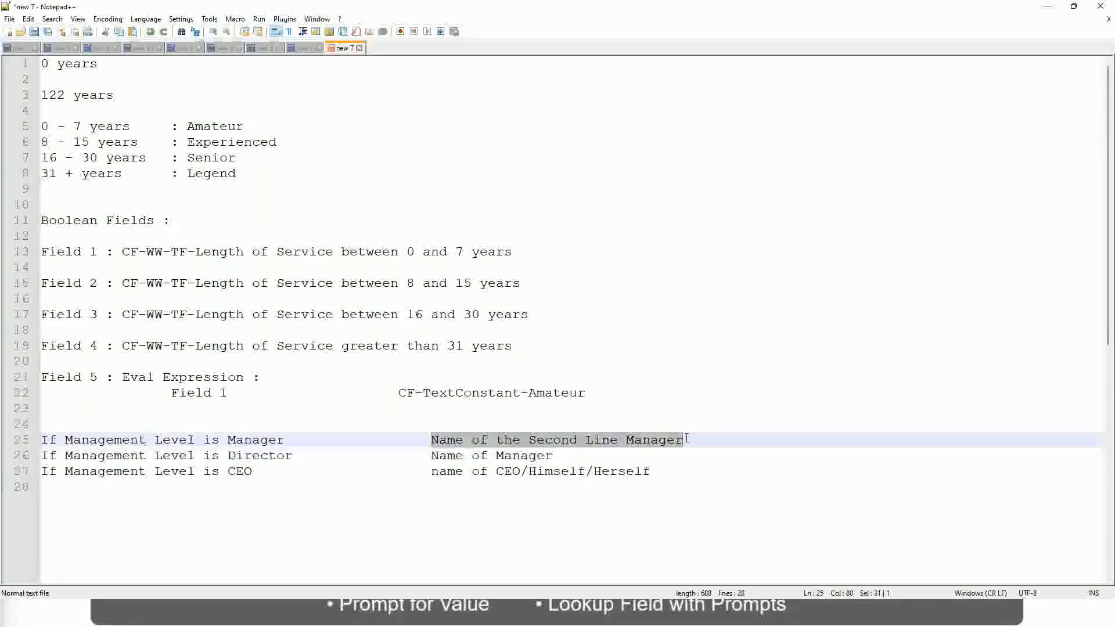
{"action": "left_click", "coordinate": [571, 441]}
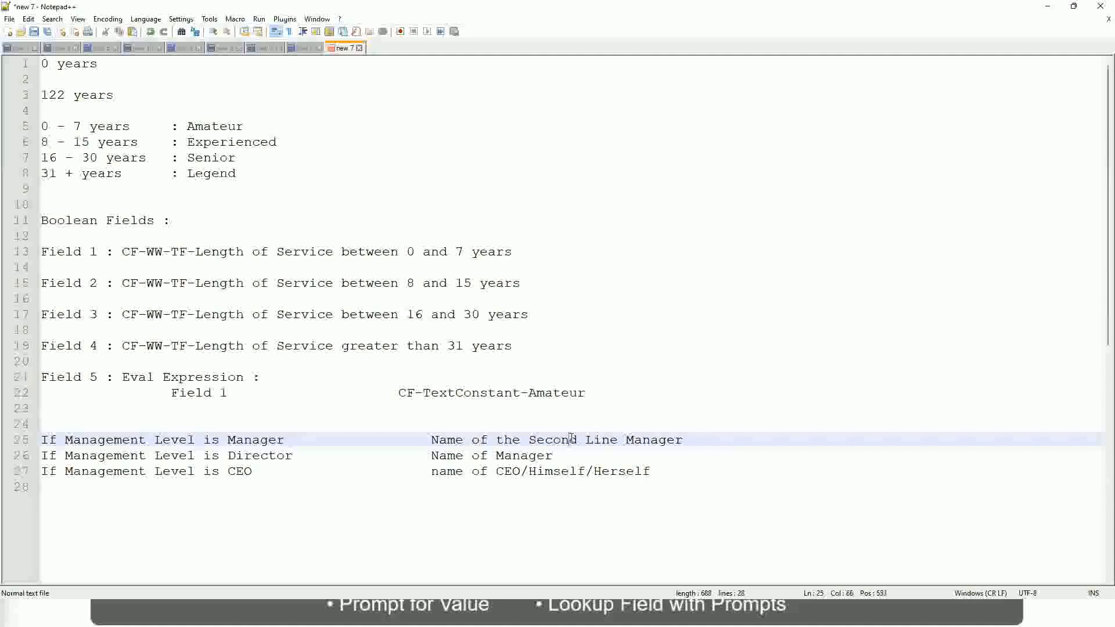
{"action": "left_click_drag", "start_coordinate": [610, 439], "coordinate": [618, 440]}
{"action": "left_click", "coordinate": [701, 437]}
{"action": "left_click", "coordinate": [658, 431]}
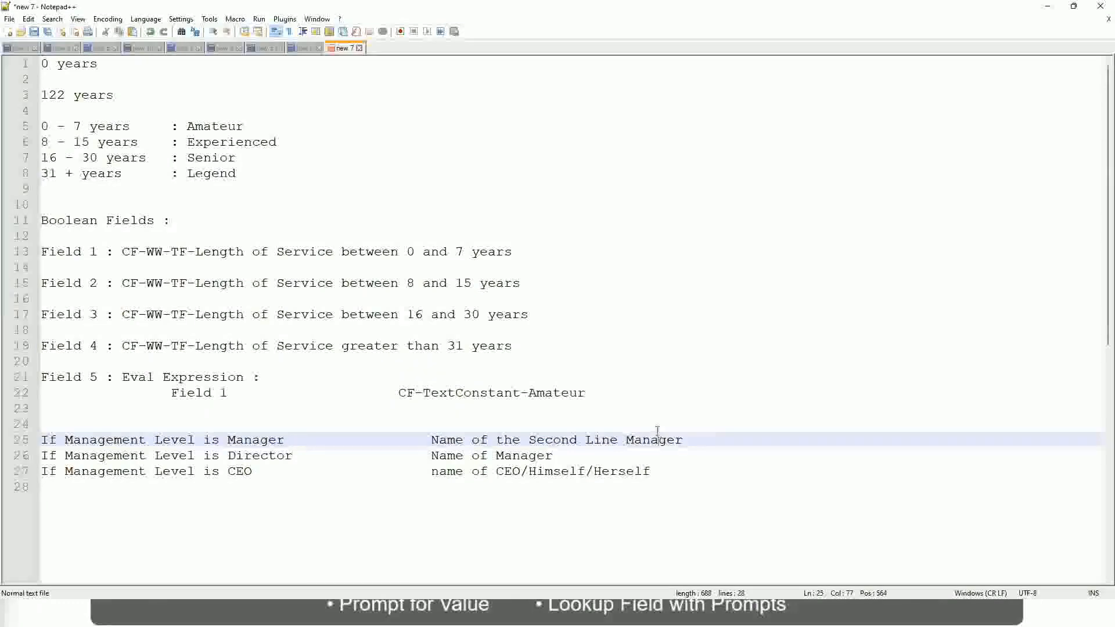
Step: Compare the fixed experience band labels on lines 5 to 8 with the rule outcomes on lines 25 to 27
{"action": "double_click", "coordinate": [213, 127]}
{"action": "double_click", "coordinate": [218, 142]}
{"action": "double_click", "coordinate": [217, 157]}
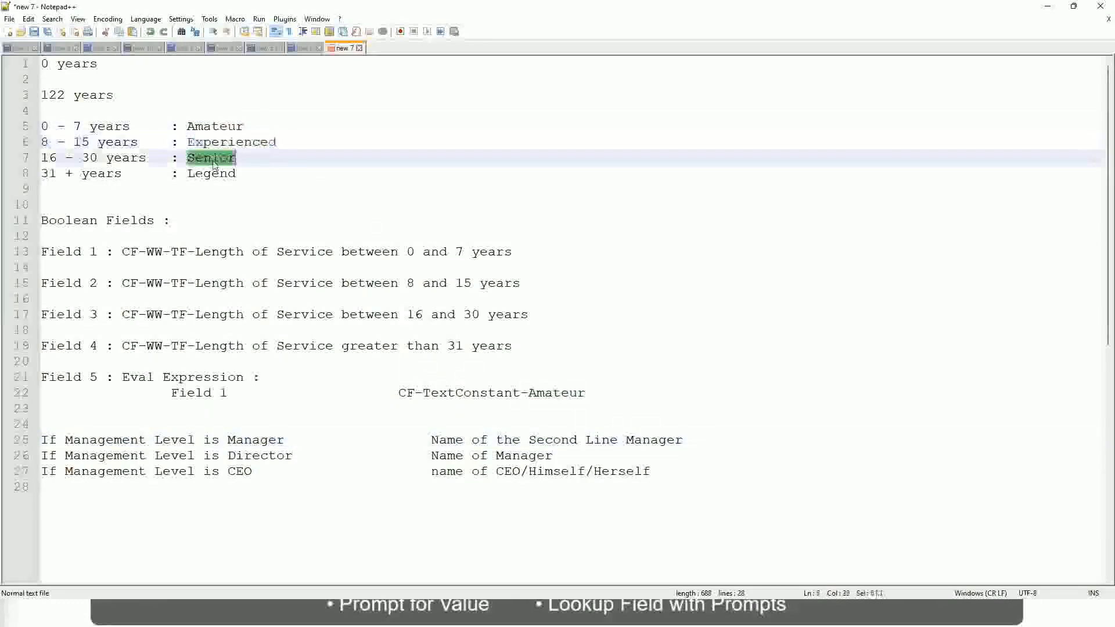
{"action": "left_click", "coordinate": [212, 173]}
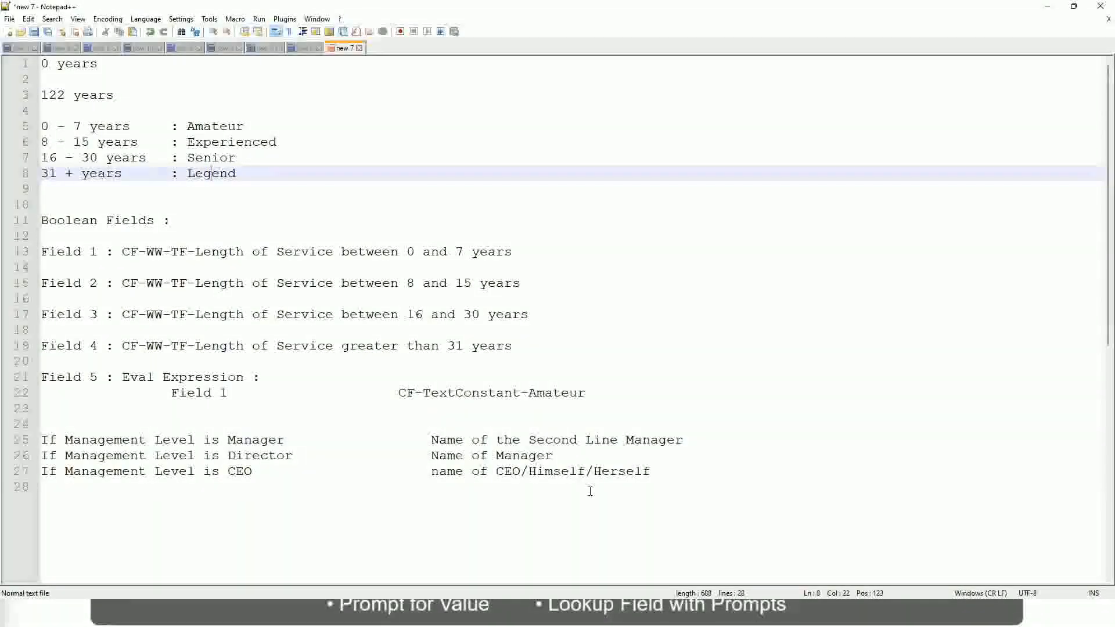
{"action": "left_click", "coordinate": [569, 472]}
{"action": "left_click", "coordinate": [526, 456]}
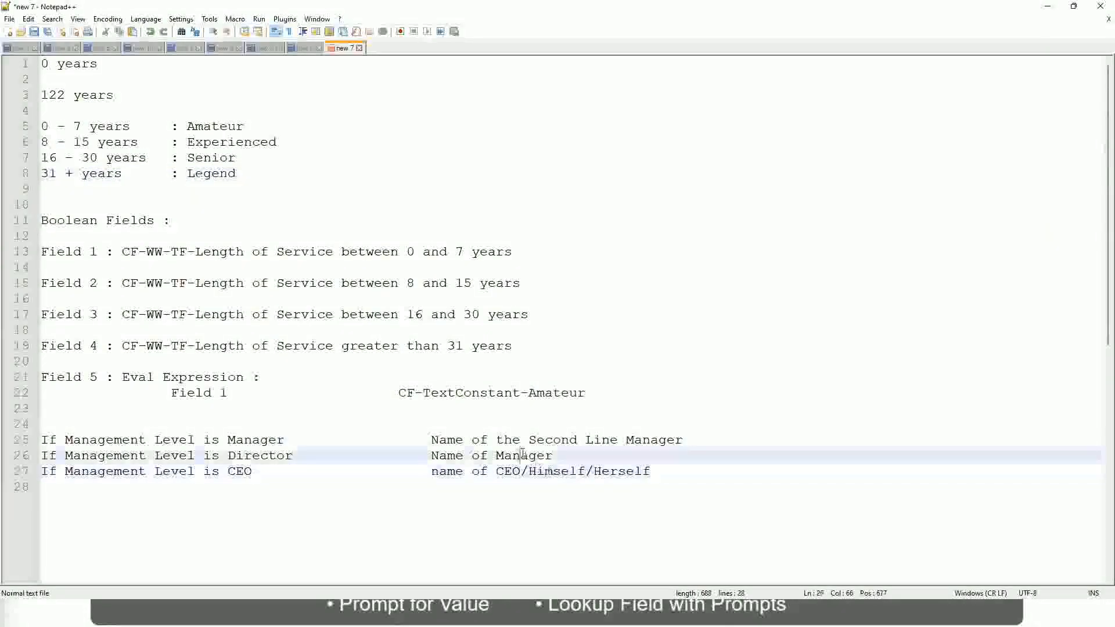
{"action": "left_click", "coordinate": [536, 441]}
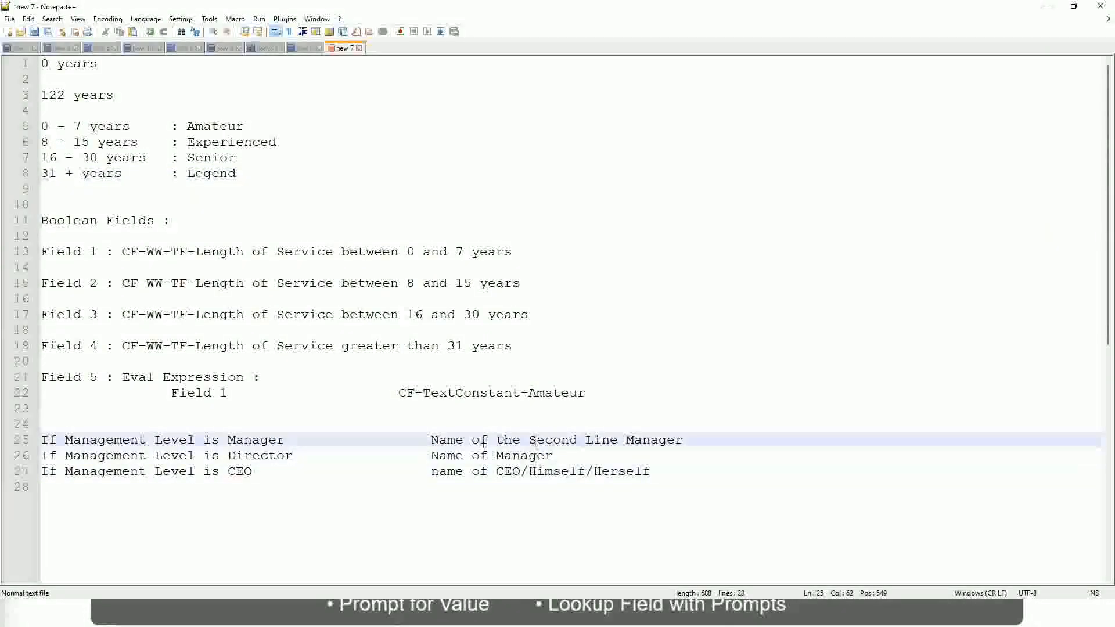
{"action": "left_click", "coordinate": [303, 457]}
Step: Switch to Workday and close the save confirmation of the calculated field "CF-WW-LRB-Identify Experience Bands from years of Service"
{"action": "key", "text": "alt+Tab"}
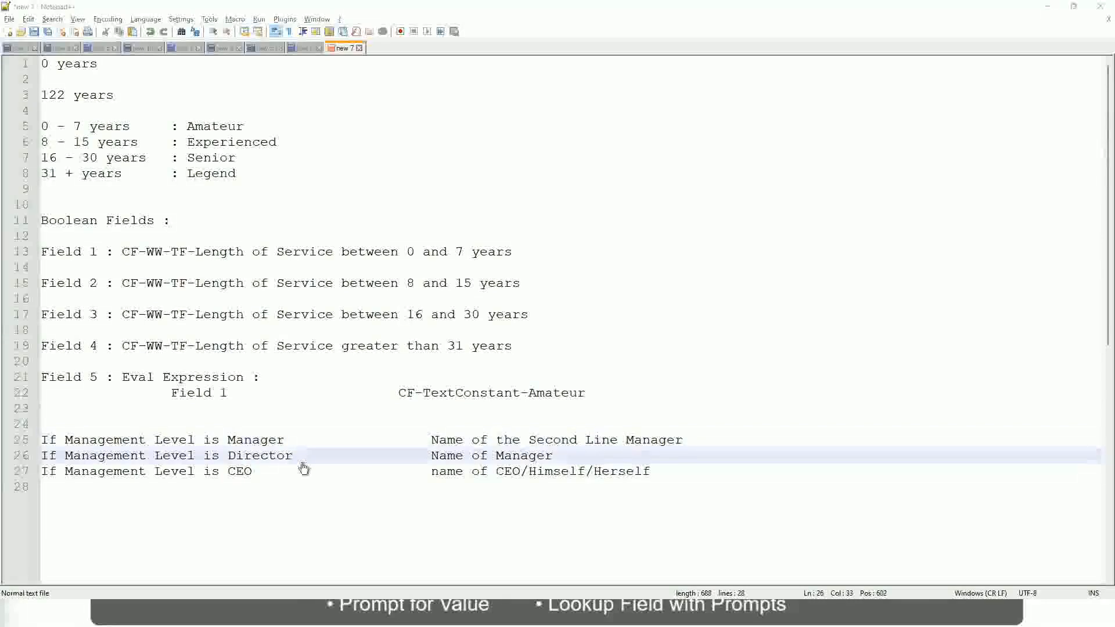
{"action": "scroll", "coordinate": [252, 362], "scroll_direction": "down", "scroll_amount": 4}
{"action": "scroll", "coordinate": [433, 223], "scroll_direction": "up", "scroll_amount": 4}
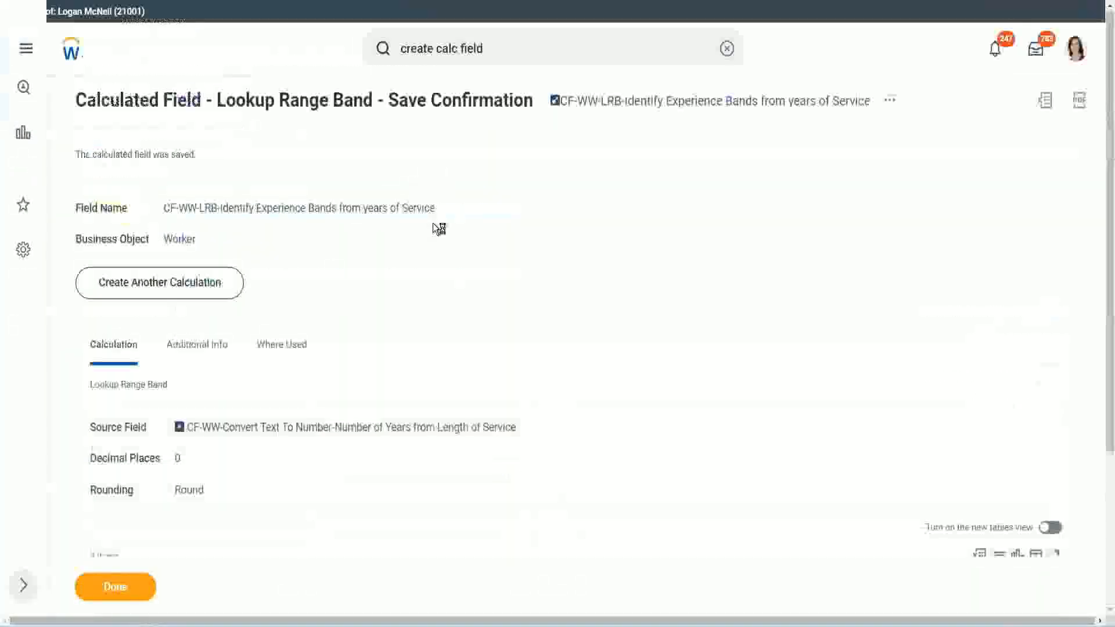
{"action": "right_click", "coordinate": [655, 108]}
{"action": "left_click", "coordinate": [689, 172]}
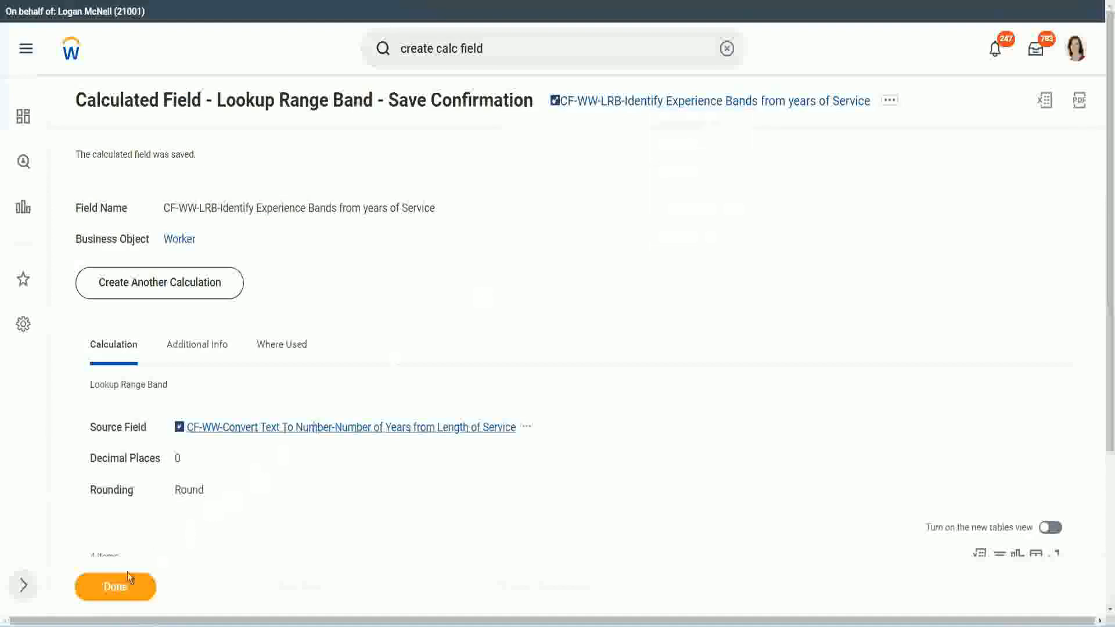
{"action": "left_click", "coordinate": [108, 595]}
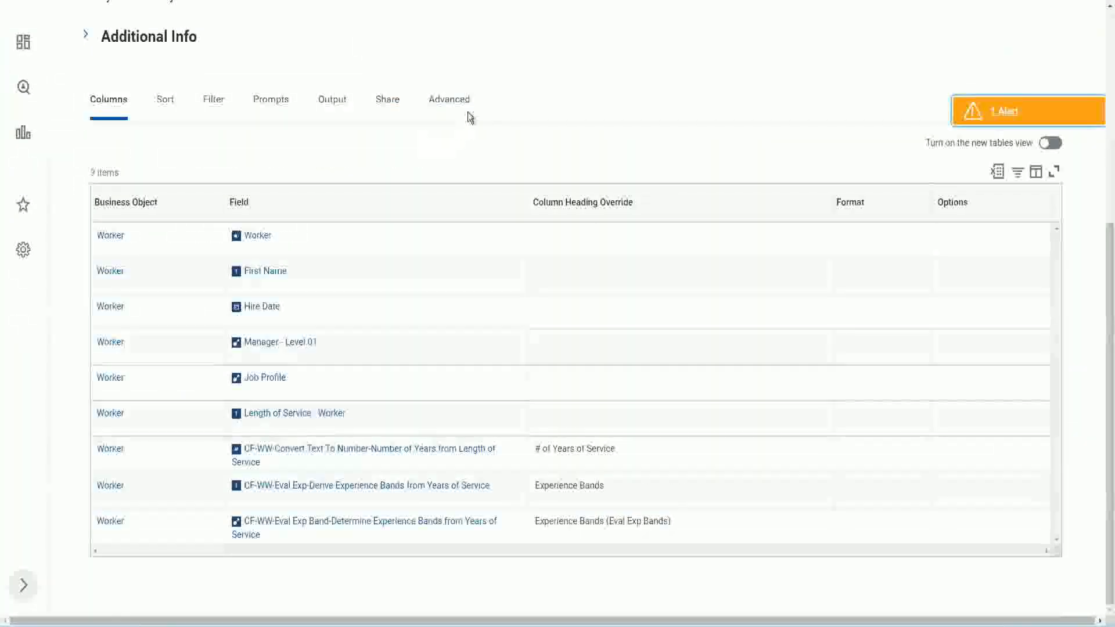
Step: Open the WW Employee Details custom report for editing
{"action": "scroll", "coordinate": [482, 148], "scroll_direction": "up", "scroll_amount": 6}
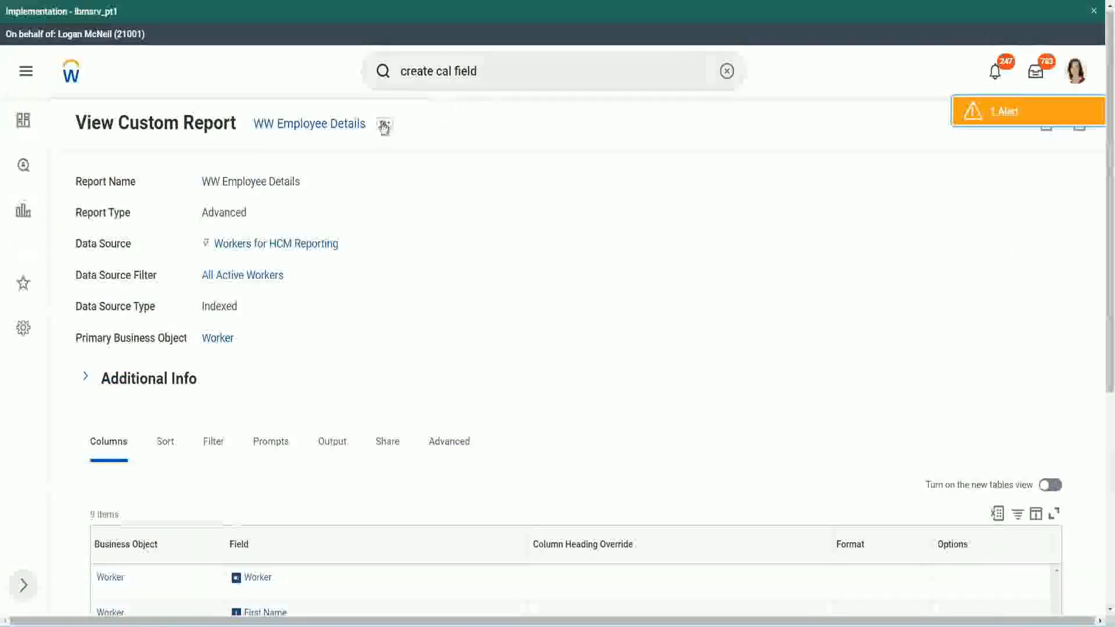
{"action": "left_click", "coordinate": [384, 124]}
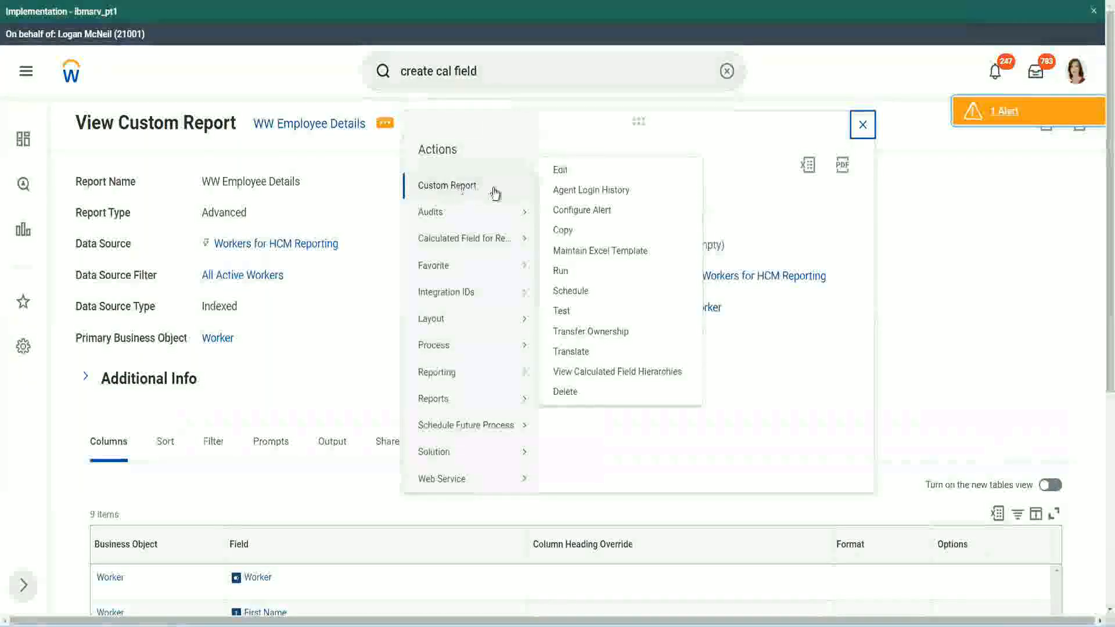
{"action": "left_click", "coordinate": [561, 171]}
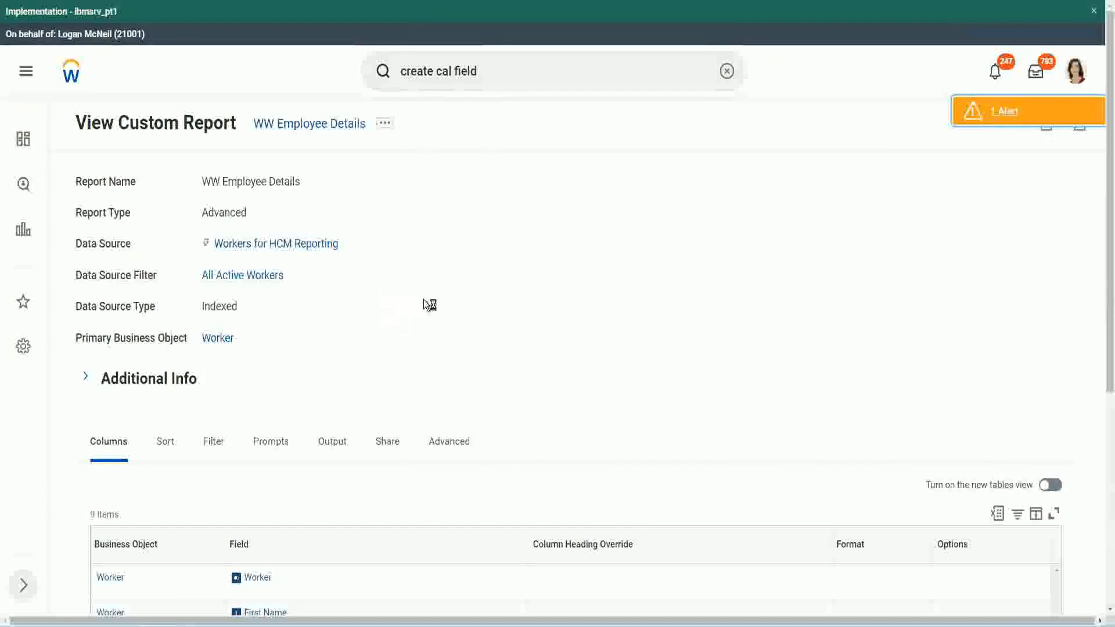
Step: Add a column after the last report column, using the Worker field "CF-WW-LRB-Identify Experience Bands from years of Service"
{"action": "scroll", "coordinate": [424, 301], "scroll_direction": "down", "scroll_amount": 5}
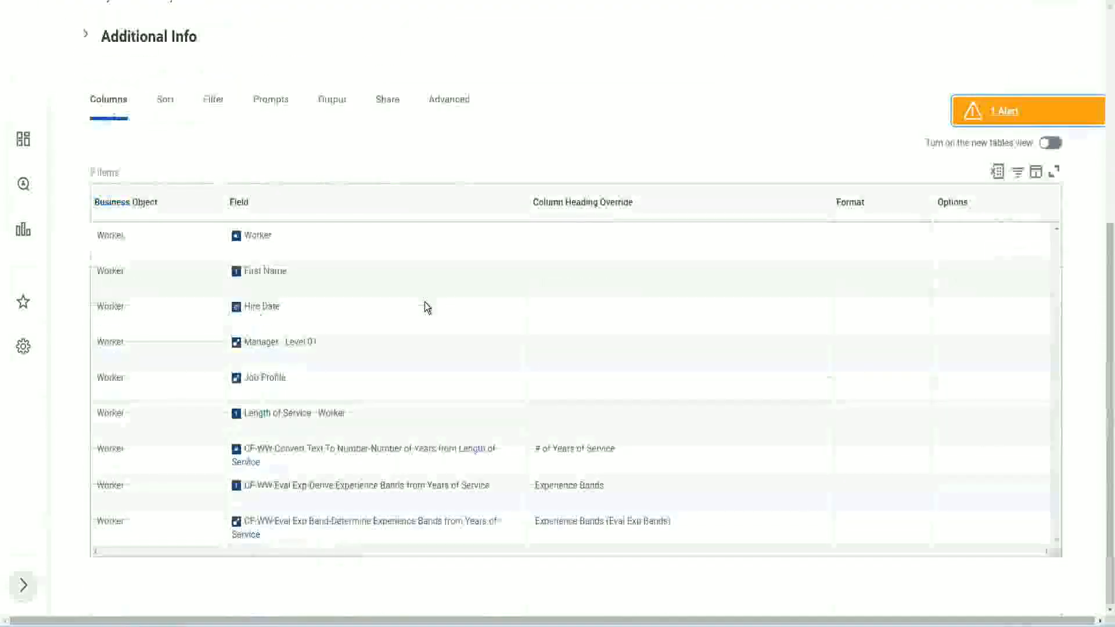
{"action": "scroll", "coordinate": [420, 326], "scroll_direction": "down", "scroll_amount": 8}
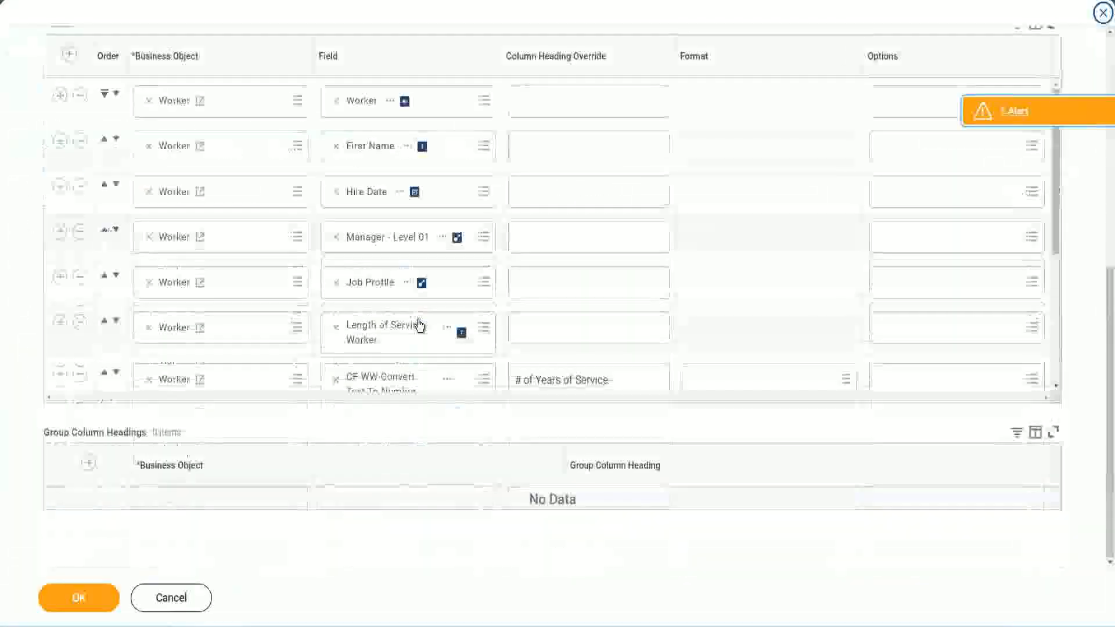
{"action": "scroll", "coordinate": [256, 336], "scroll_direction": "down", "scroll_amount": 4}
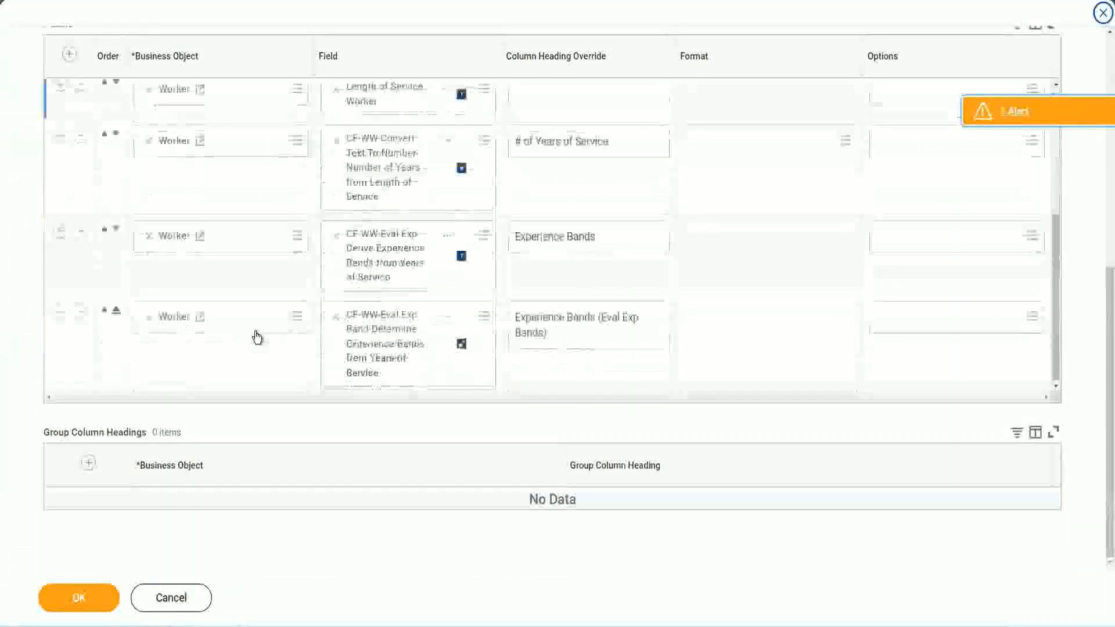
{"action": "left_click", "coordinate": [59, 311]}
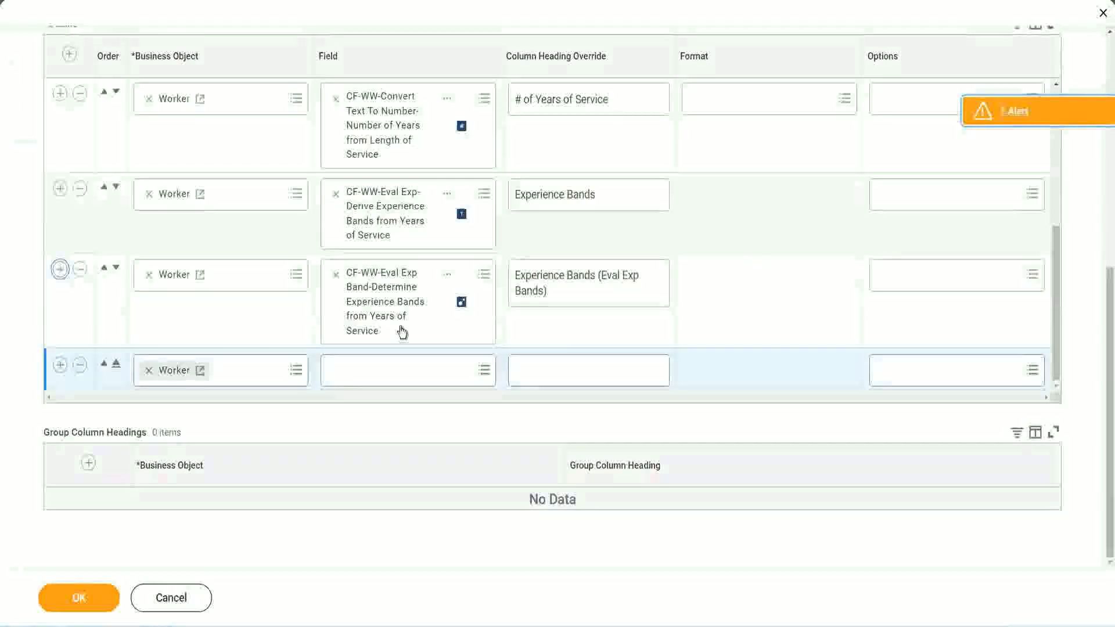
{"action": "left_click", "coordinate": [378, 370]}
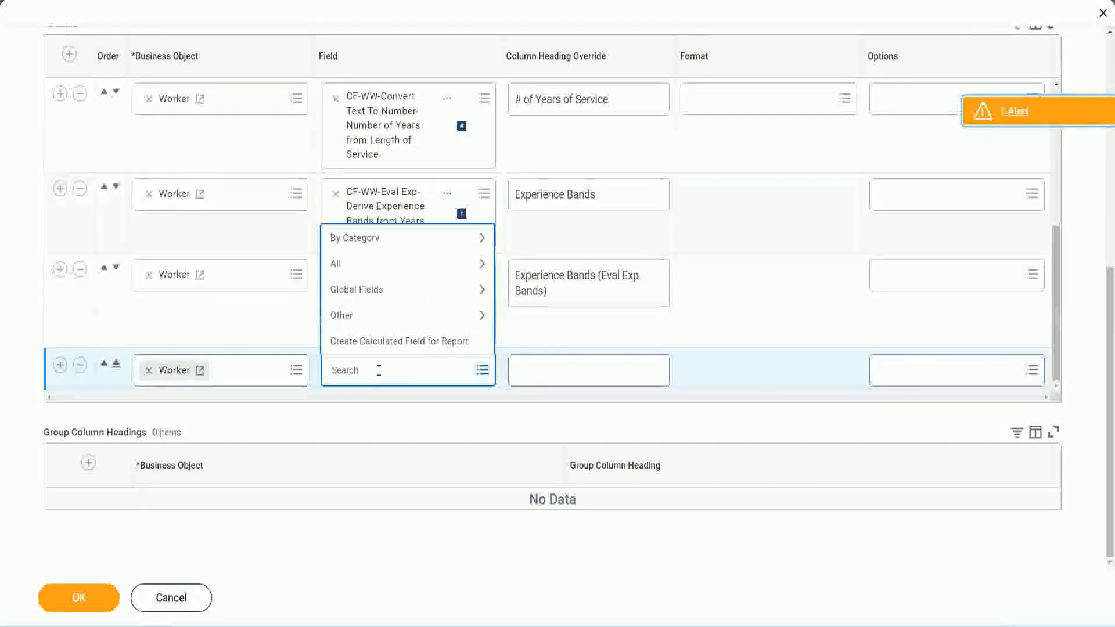
{"action": "type", "text": "Experience Bands from years of Service"}
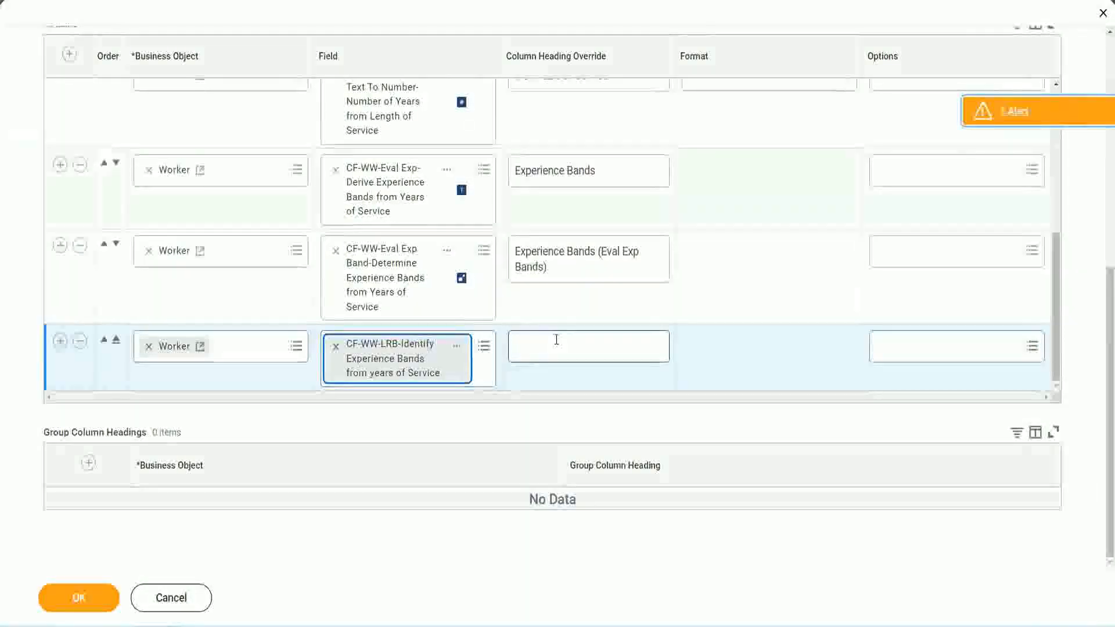
Step: Set the new column's heading override to "Experience Bands (LRB)"
{"action": "left_click", "coordinate": [556, 339]}
{"action": "type", "text": "Ex"}
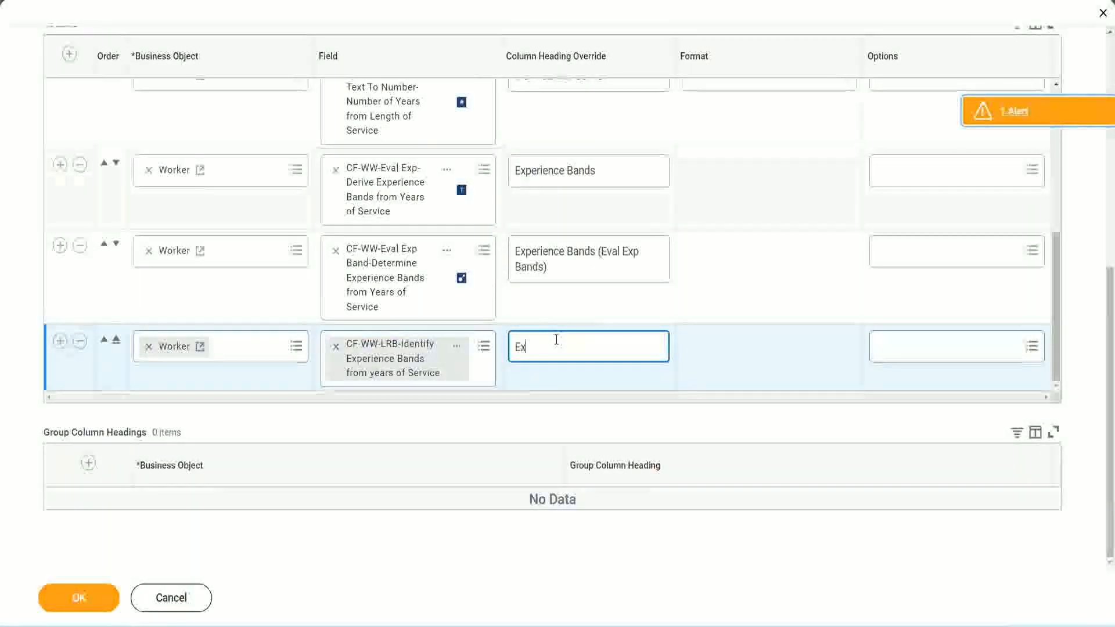
{"action": "type", "text": "pernence"}
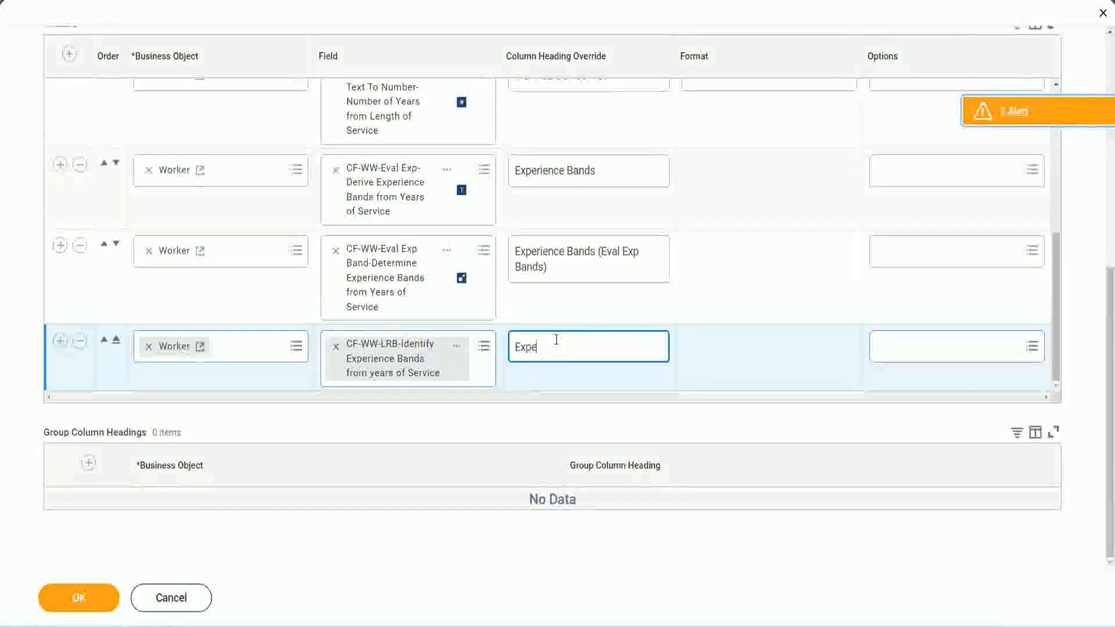
{"action": "key", "text": "BackSpace"}
{"action": "key", "text": "BackSpace"}
{"action": "key", "text": "BackSpace"}
{"action": "key", "text": "BackSpace"}
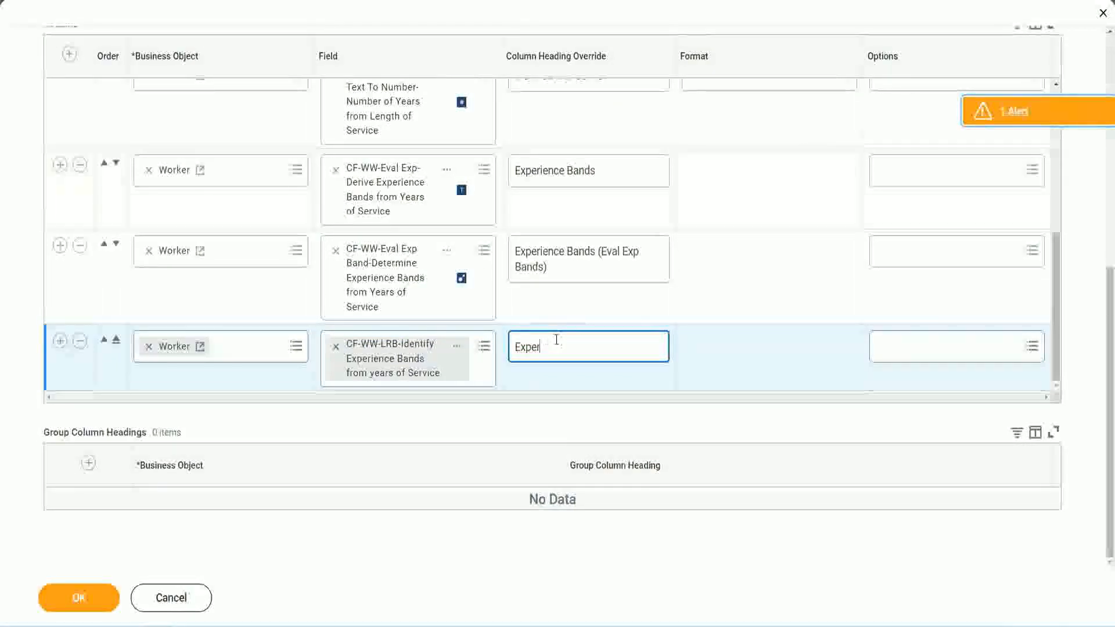
{"action": "type", "text": "ience Band"}
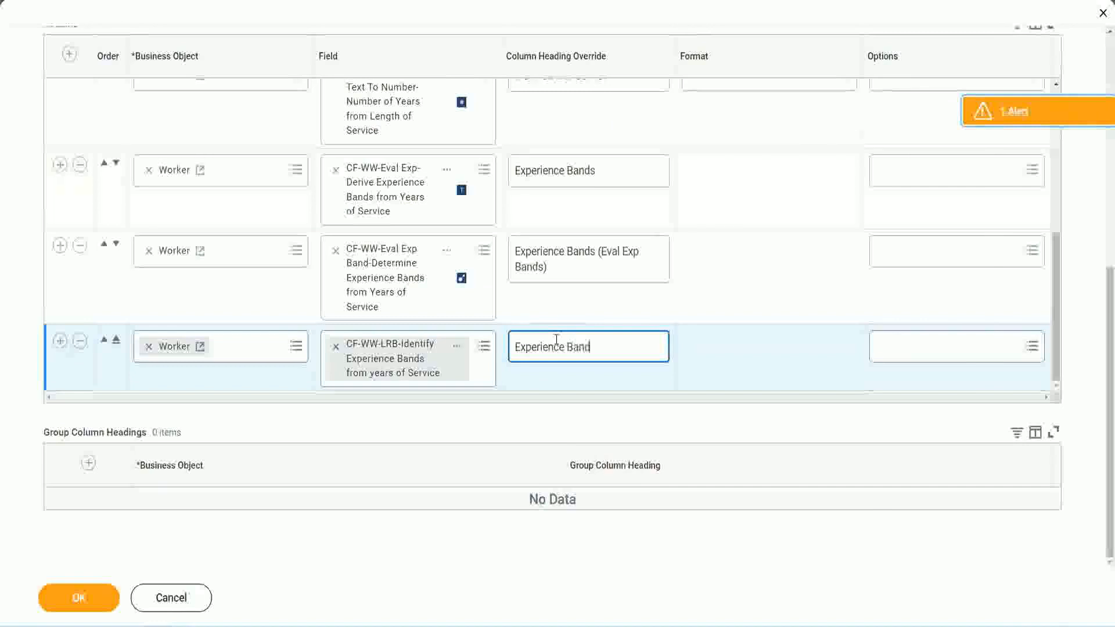
{"action": "type", "text": "s (LRB)"}
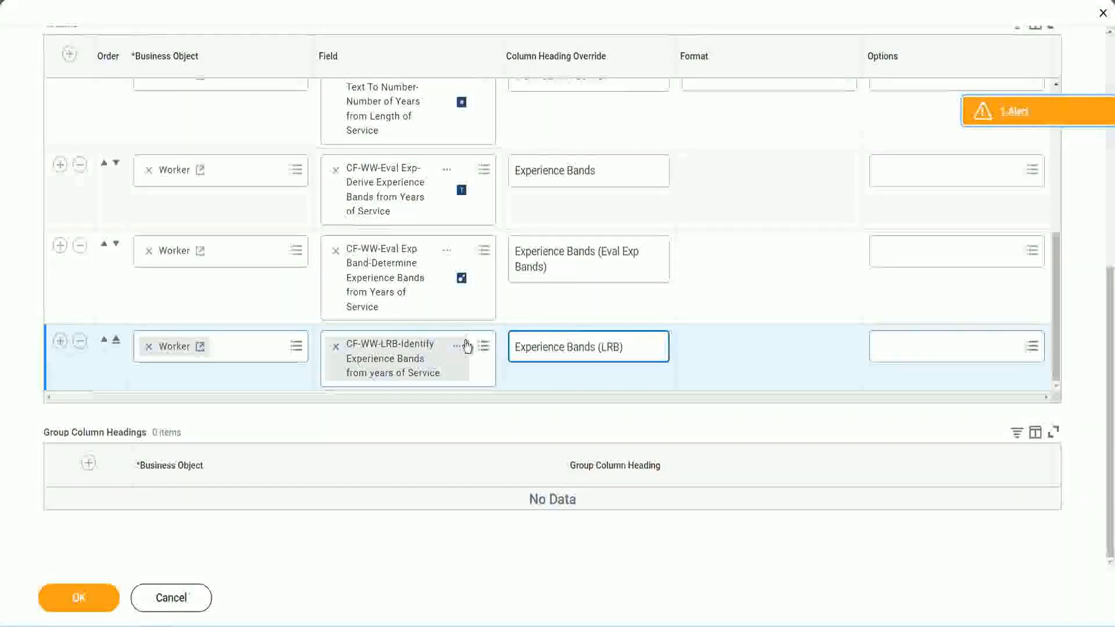
Step: Save the report changes and run WW Employee Details with the worker type prompts left blank
{"action": "left_click", "coordinate": [98, 609]}
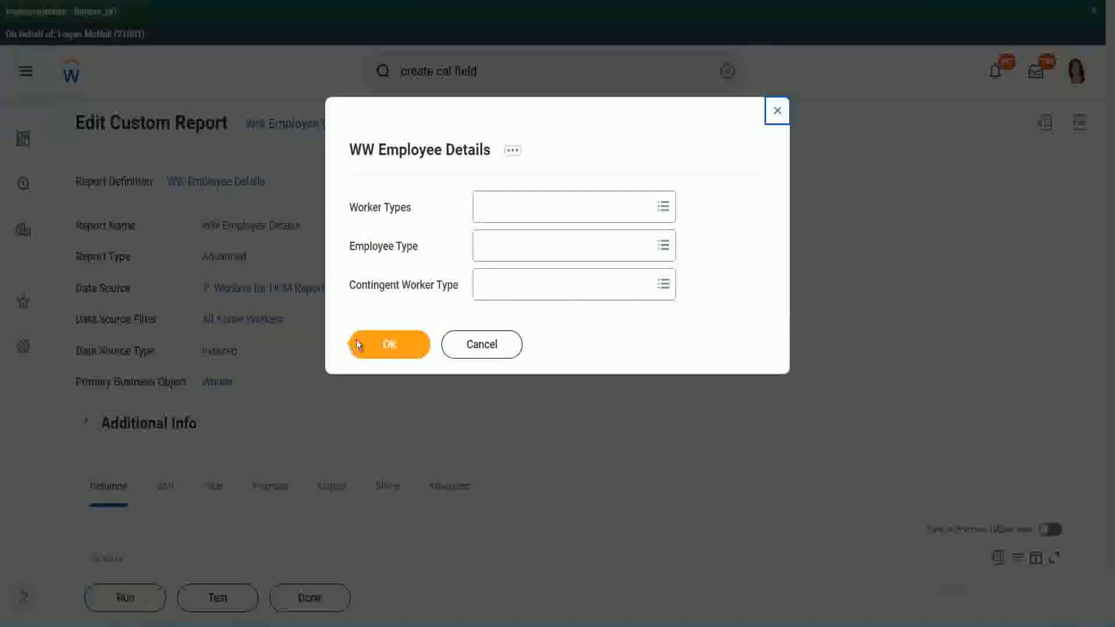
{"action": "left_click", "coordinate": [396, 347]}
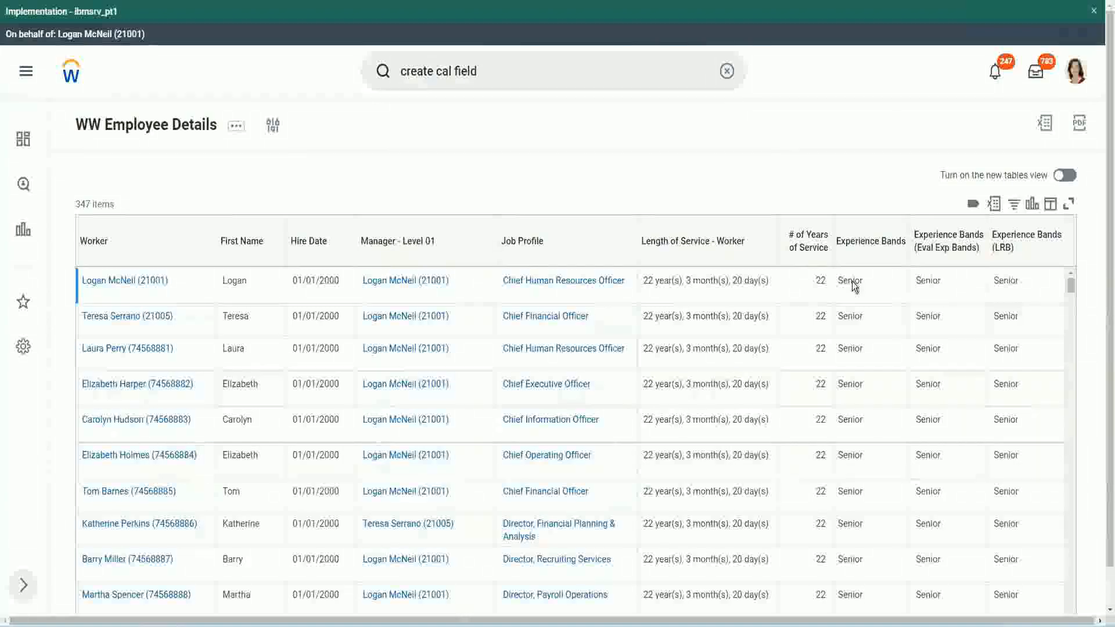
Step: Compare the Experience Bands, Experience Bands (Eval Exp Bands) and Experience Bands (LRB) columns across the report's workers
{"action": "double_click", "coordinate": [853, 281]}
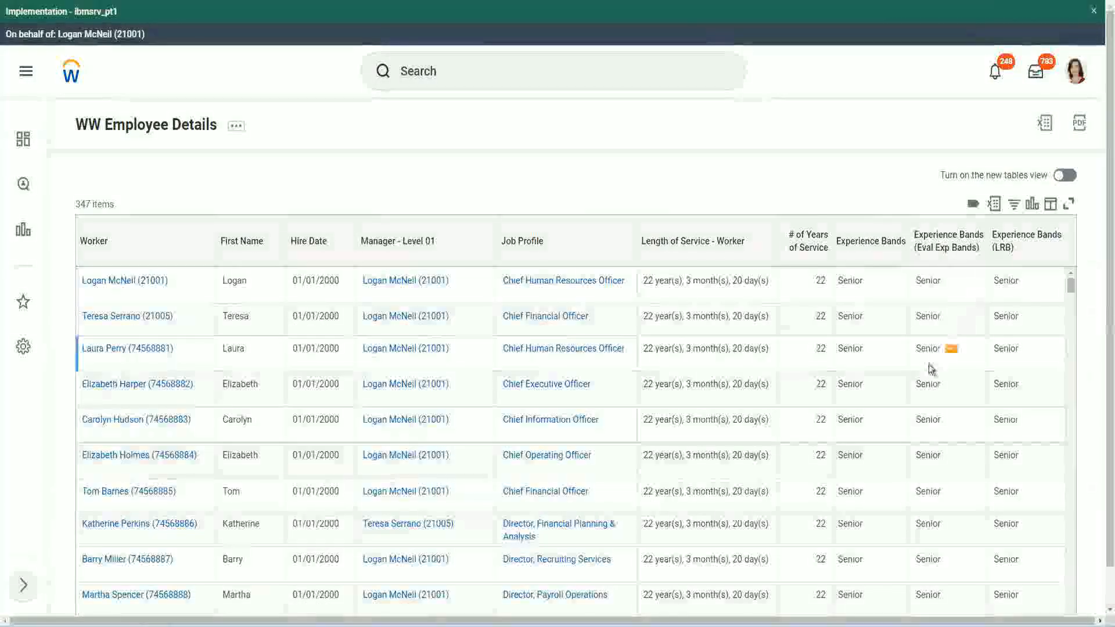
{"action": "scroll", "coordinate": [928, 367], "scroll_direction": "down", "scroll_amount": 10}
{"action": "scroll", "coordinate": [925, 399], "scroll_direction": "down", "scroll_amount": 3}
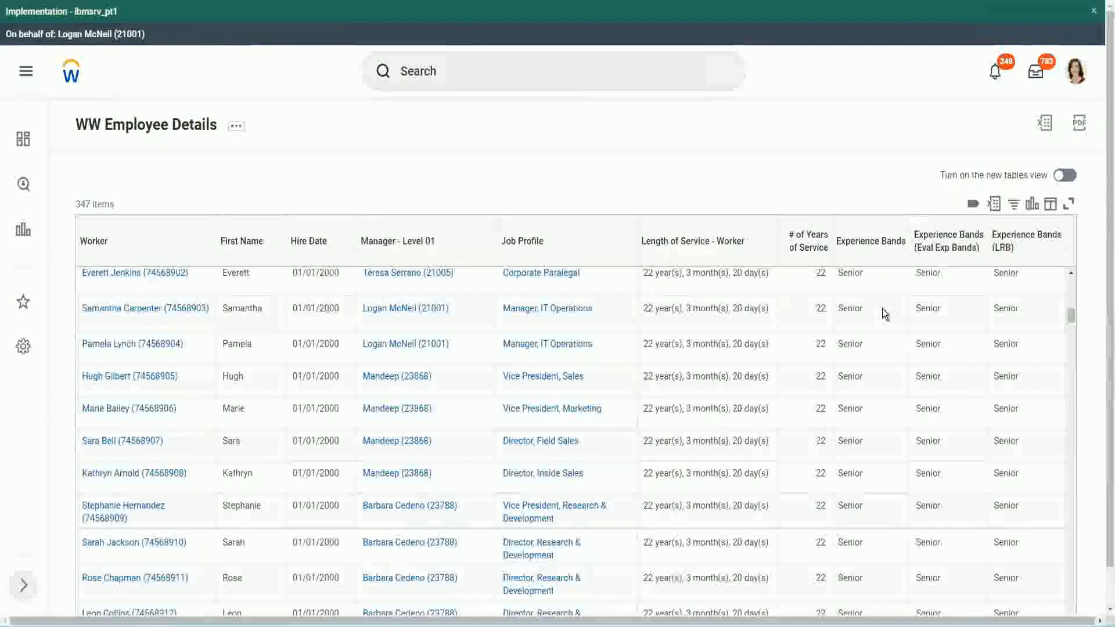
{"action": "scroll", "coordinate": [877, 476], "scroll_direction": "down", "scroll_amount": 3}
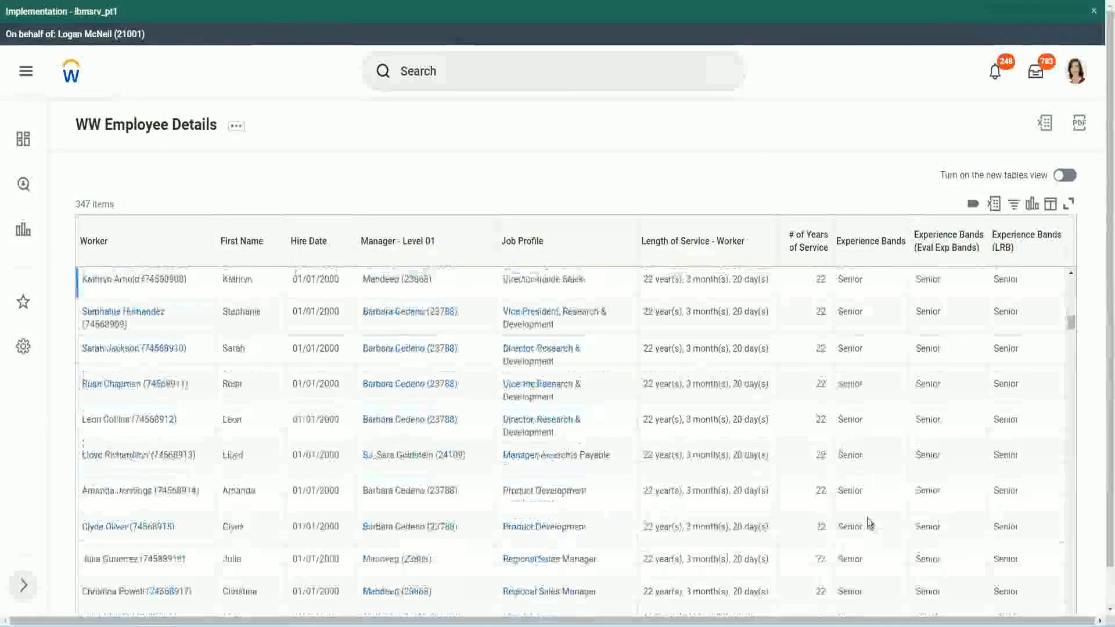
{"action": "scroll", "coordinate": [873, 412], "scroll_direction": "down", "scroll_amount": 1}
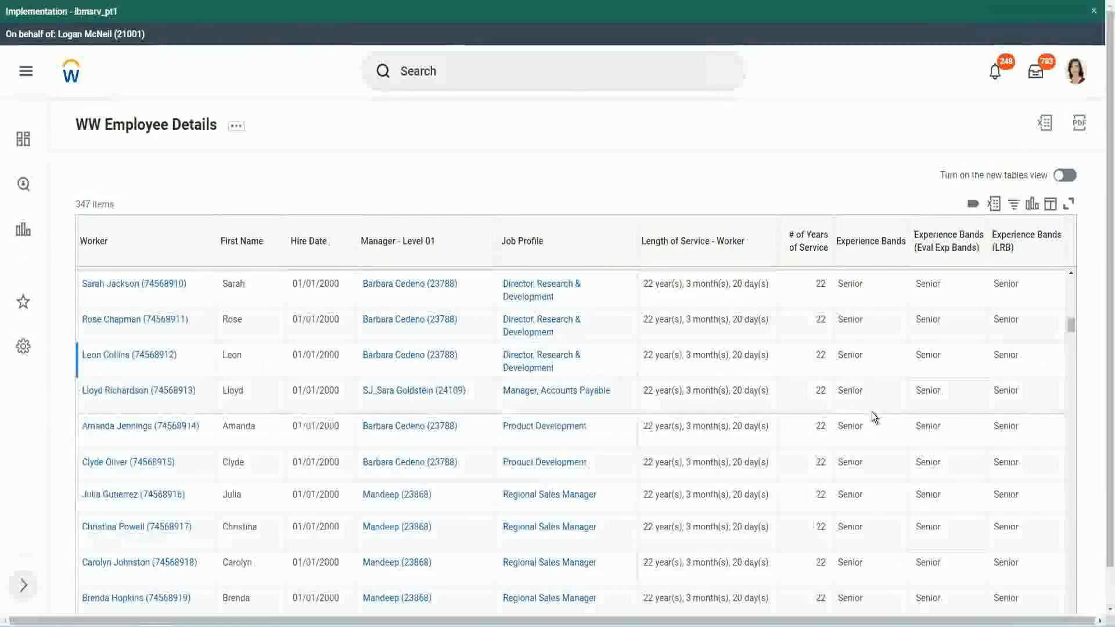